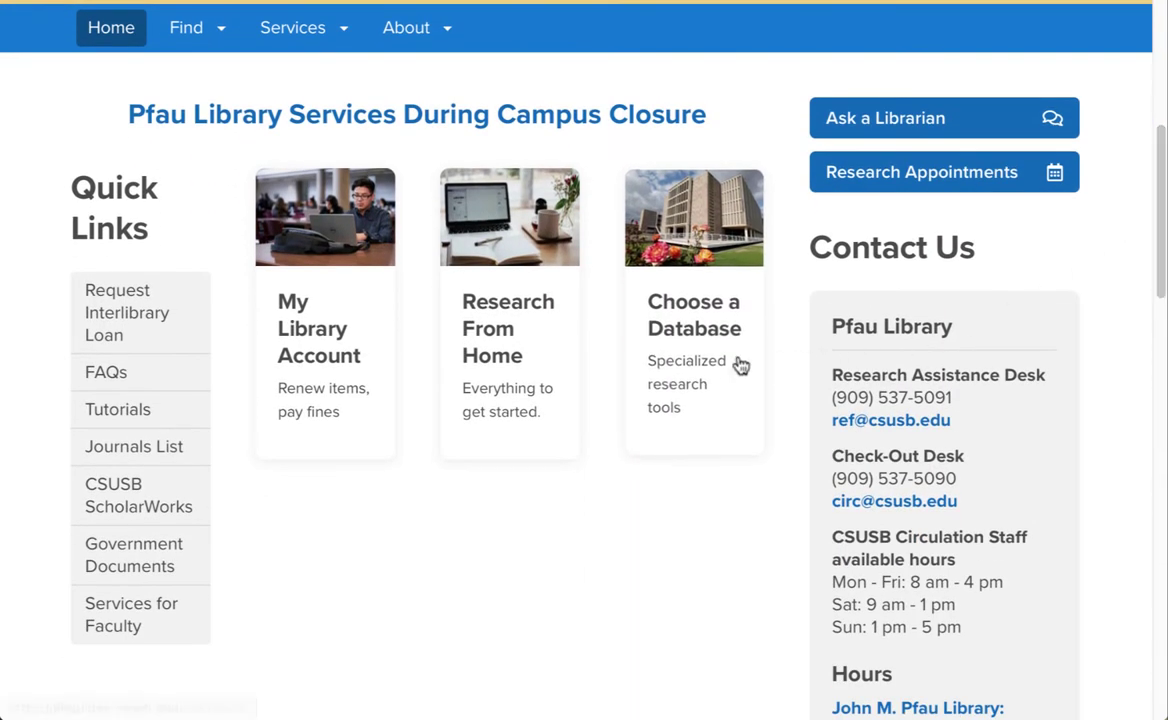
Step: Browse the library's databases by subject and open the Sports Medicine & Education Index listed under Kinesiology
left_click(714, 365)
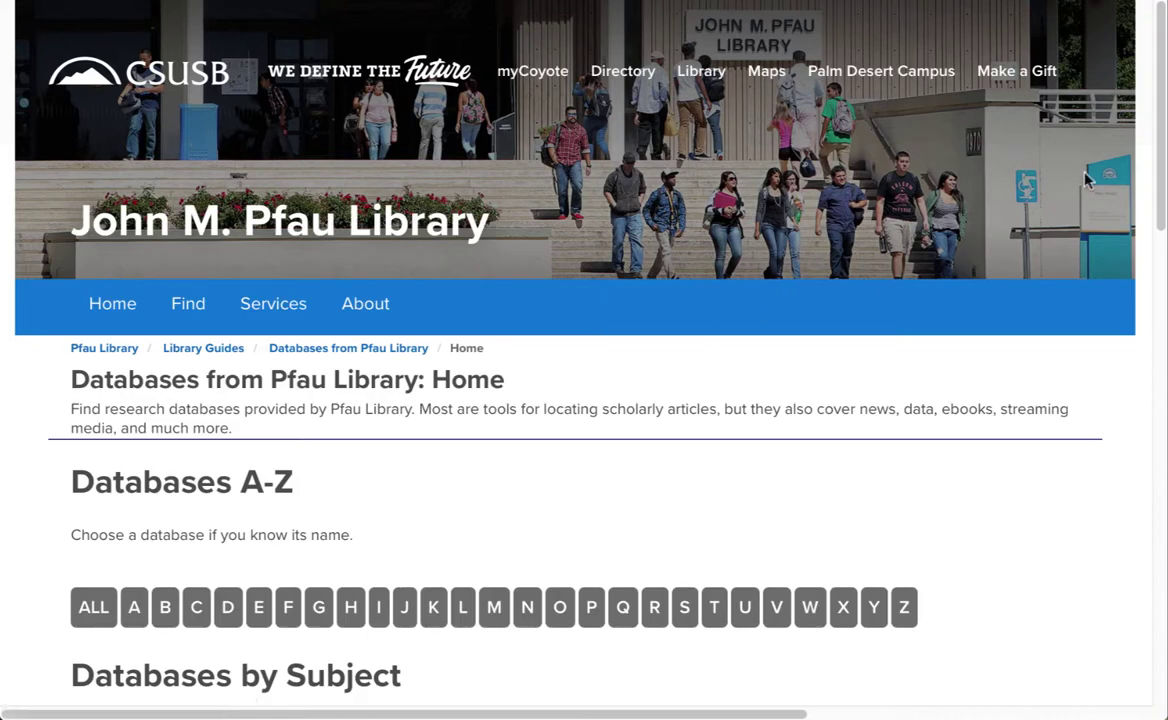
left_click_drag(1151, 176, 1147, 407)
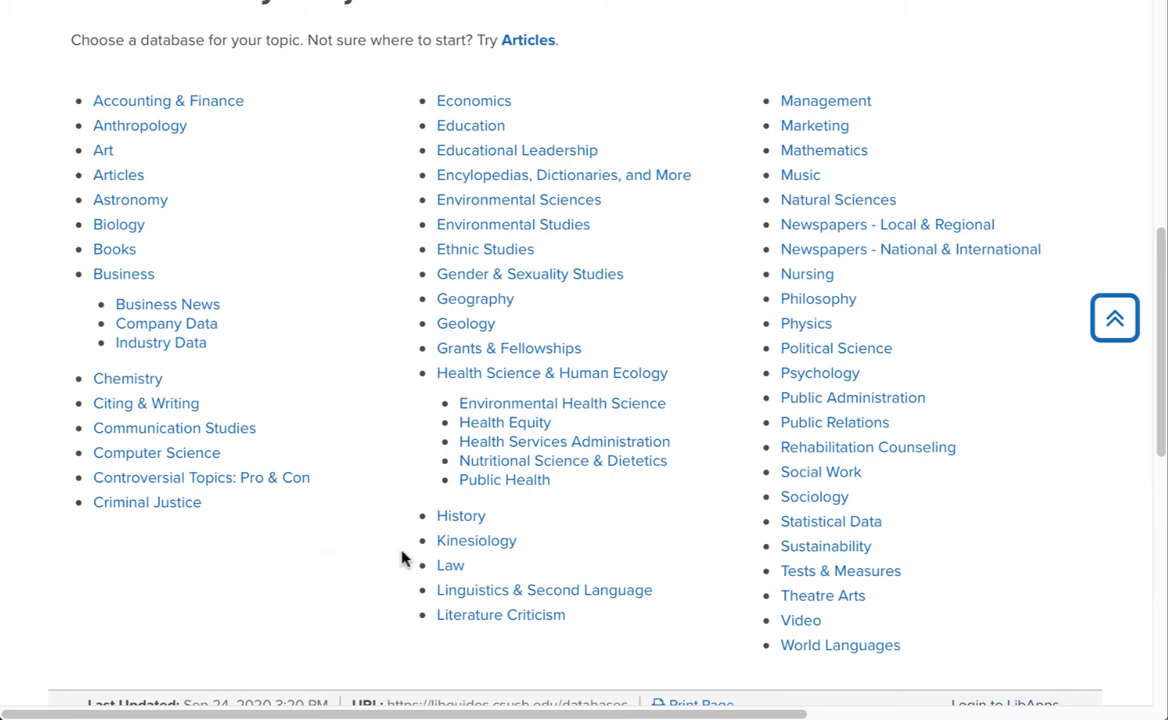
left_click(455, 545)
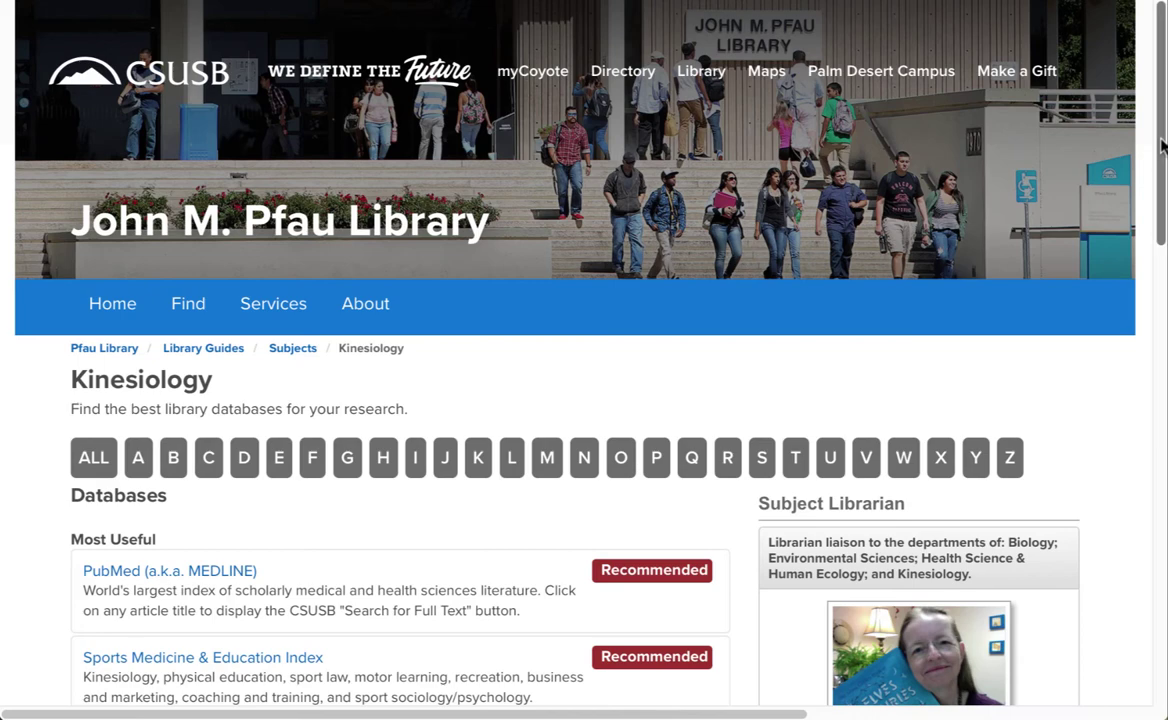
scroll(1140, 190, "down", 3)
scroll(1145, 250, "down", 2)
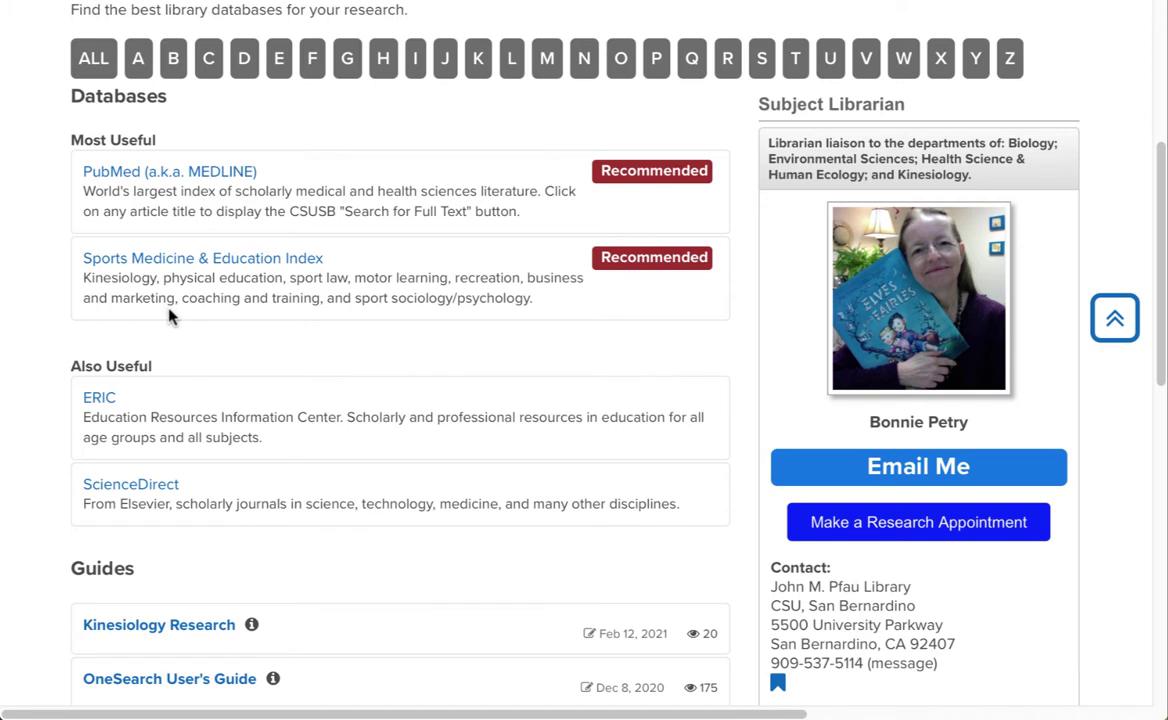
left_click(95, 262)
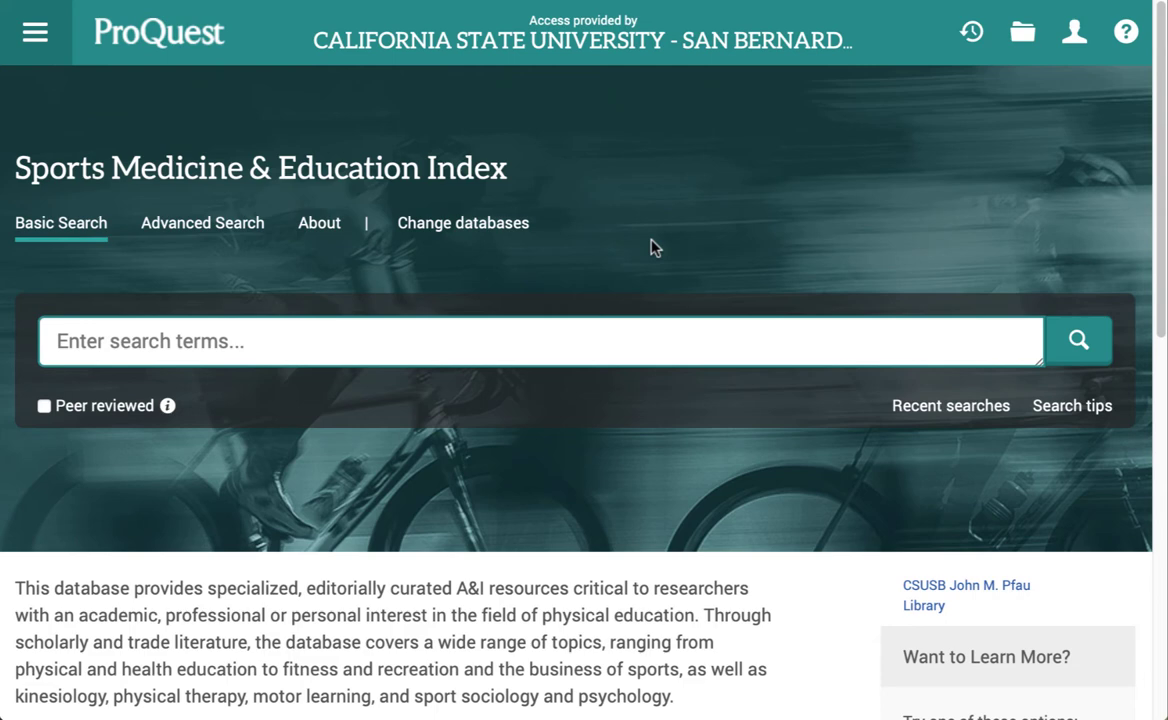
Step: Search the database for "disabled sports", limited to peer-reviewed results
type("d")
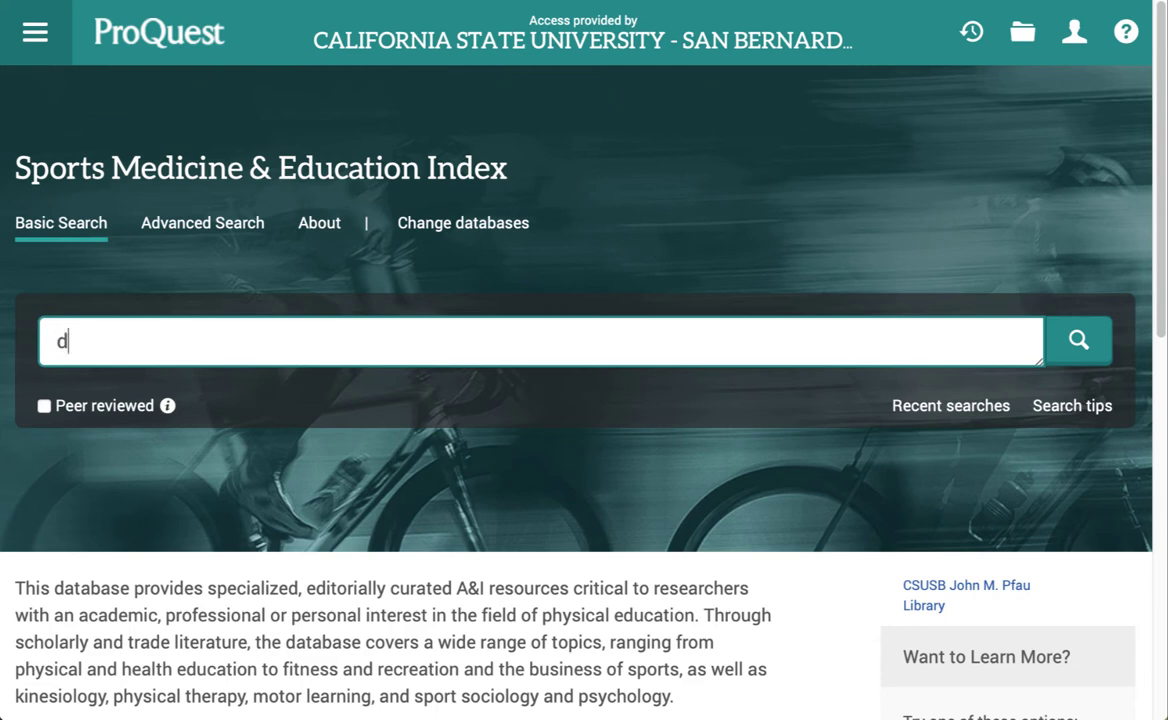
type("isabled s")
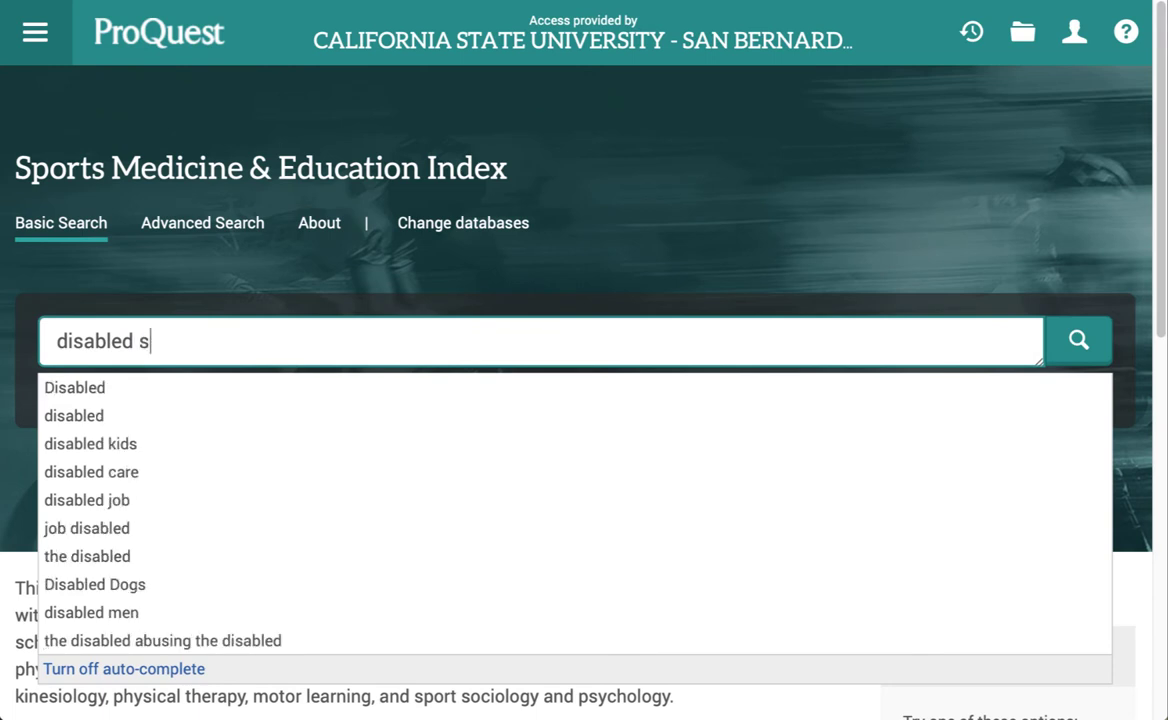
type("po")
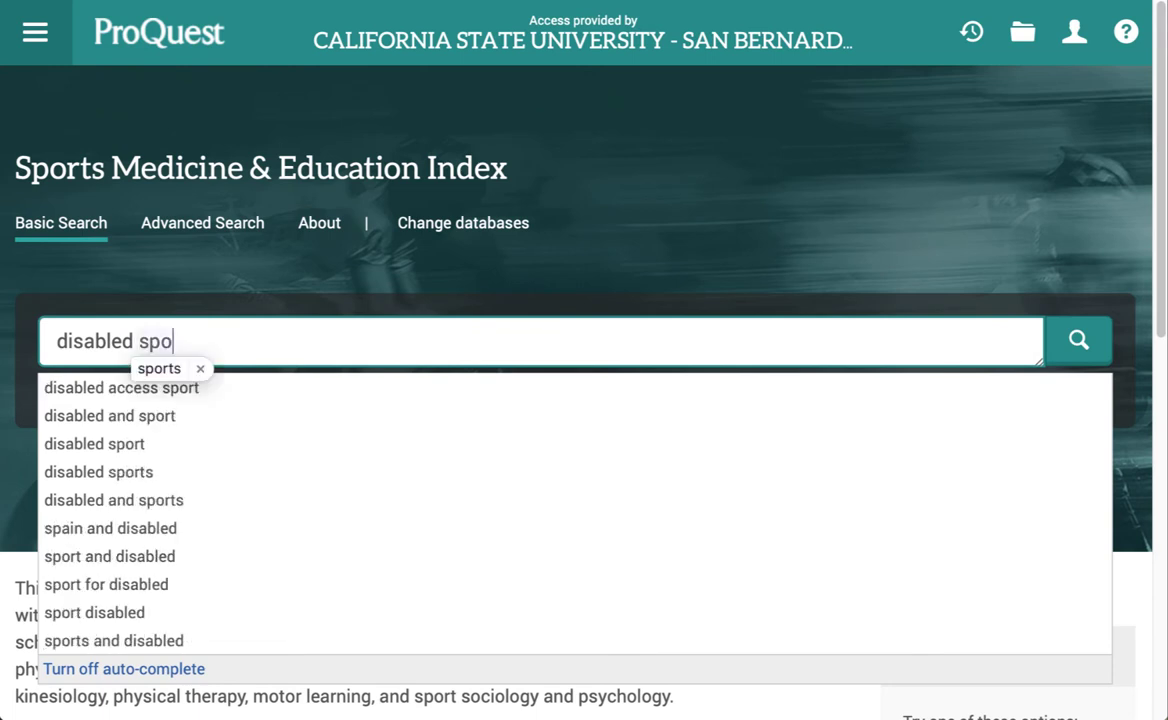
type("rts")
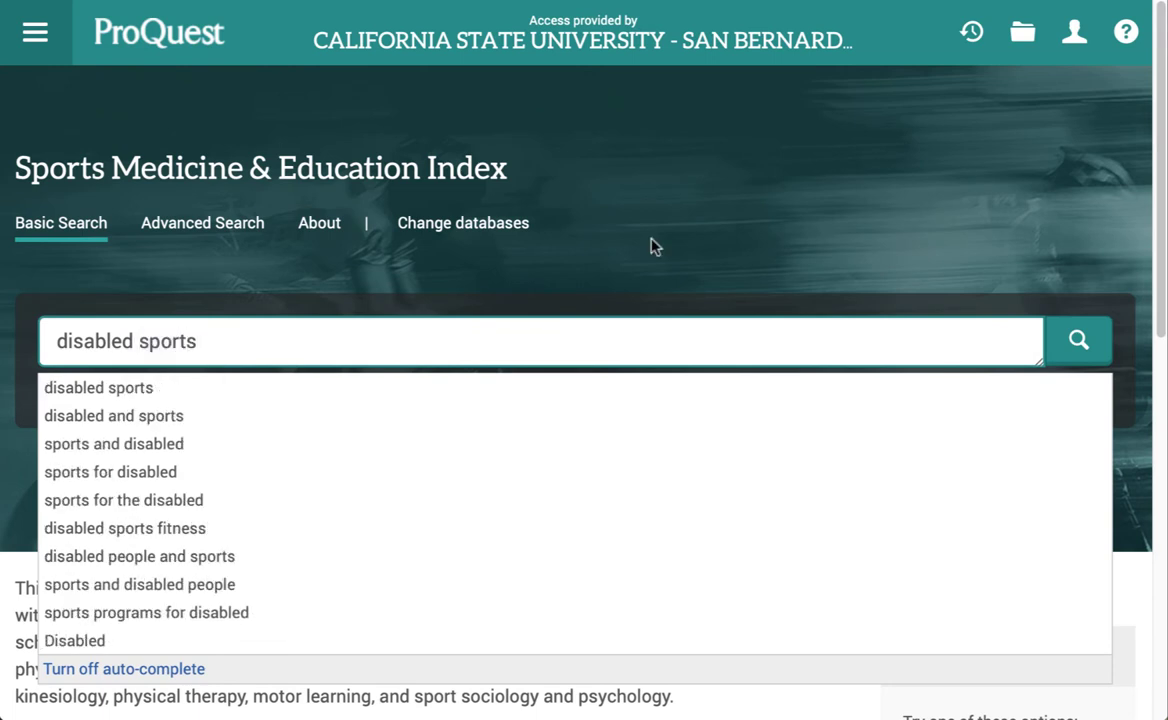
left_click(25, 512)
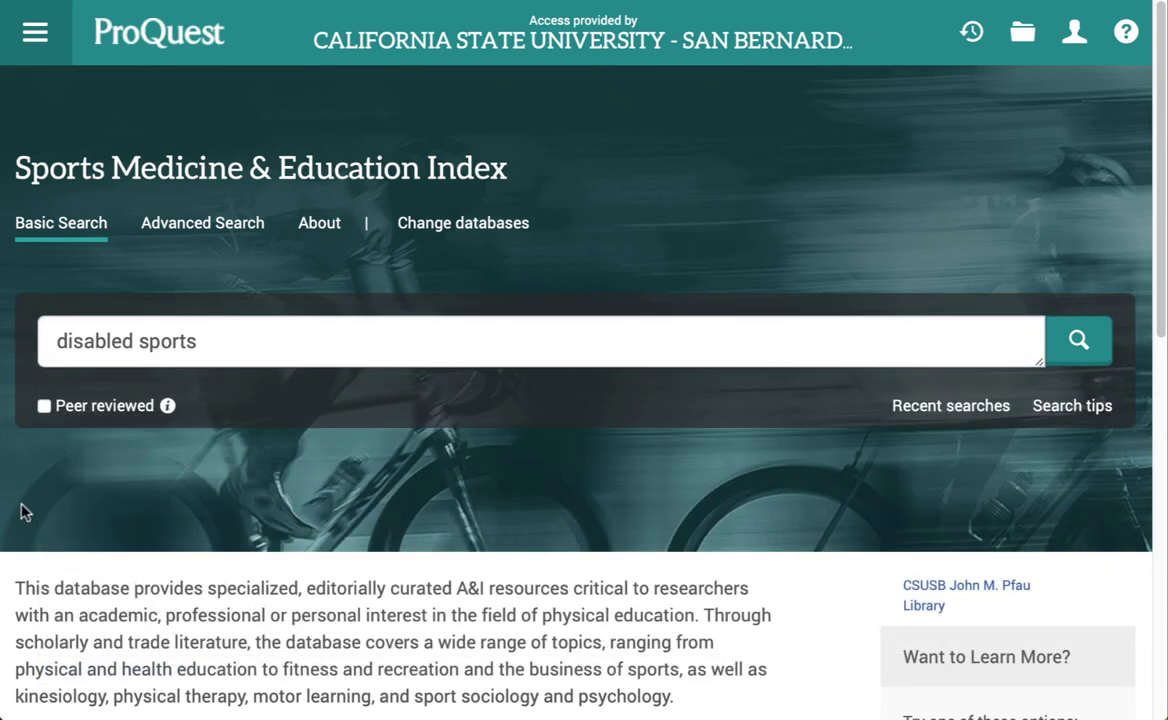
left_click(44, 406)
left_click(1082, 346)
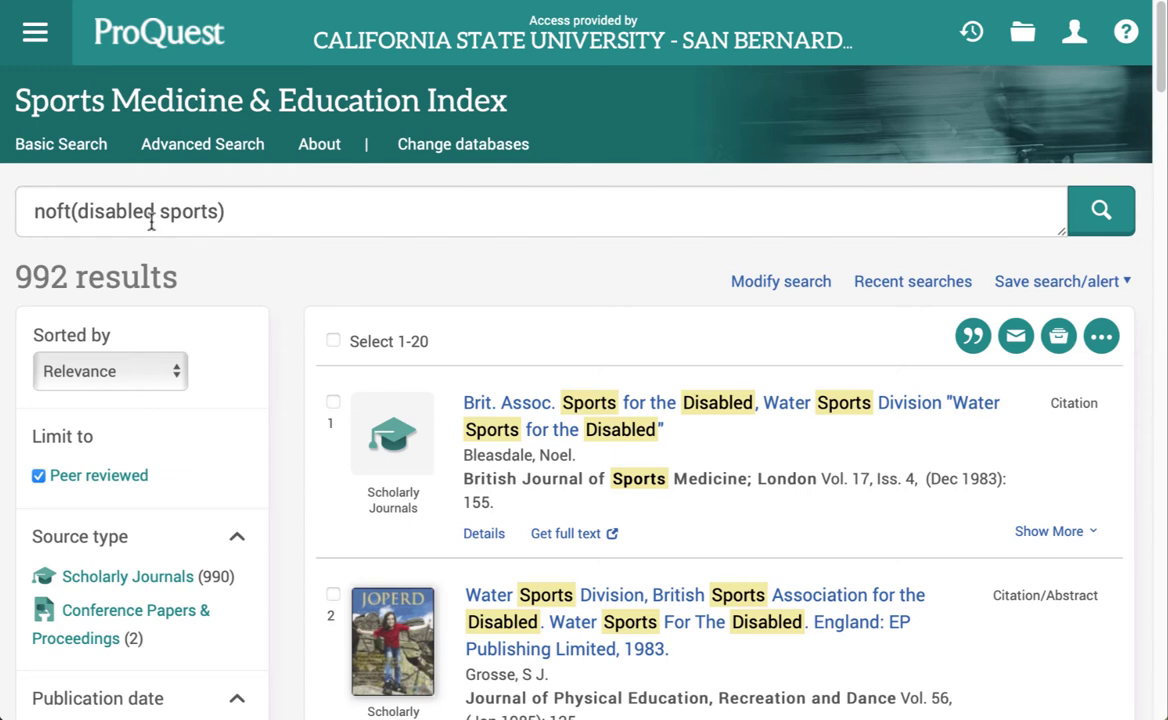
Step: Replace "disabled" with "wheelchair" in the search query and rerun the search
left_click_drag(151, 213, 81, 213)
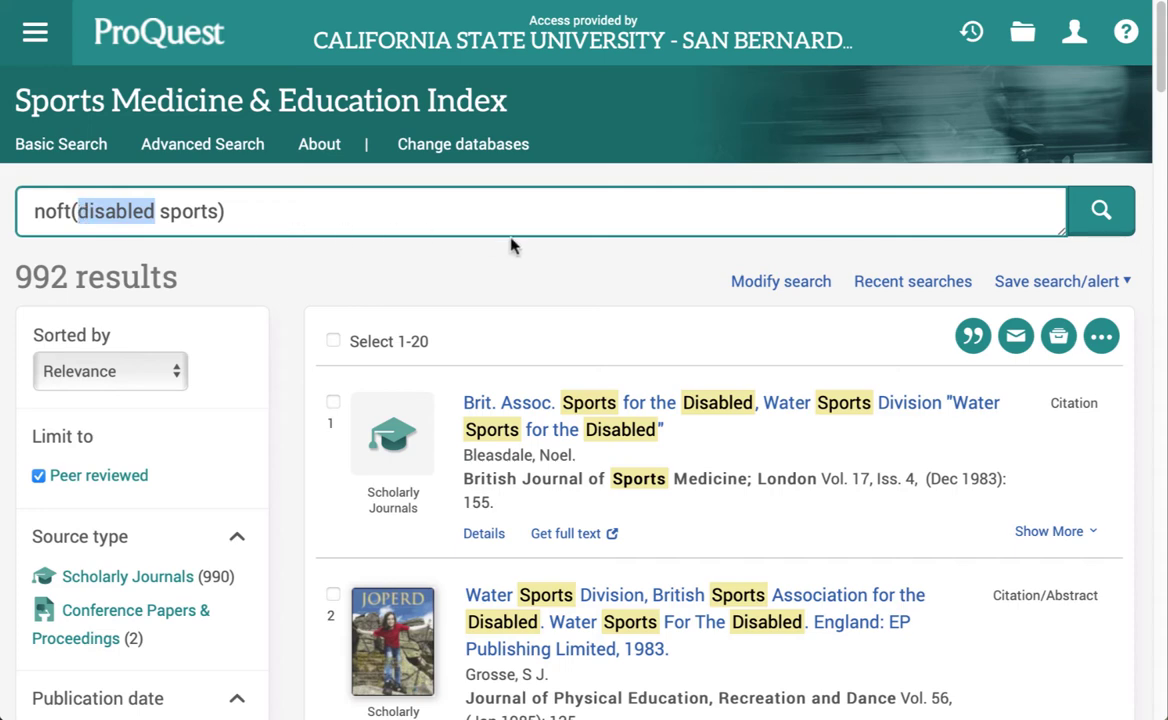
type("w")
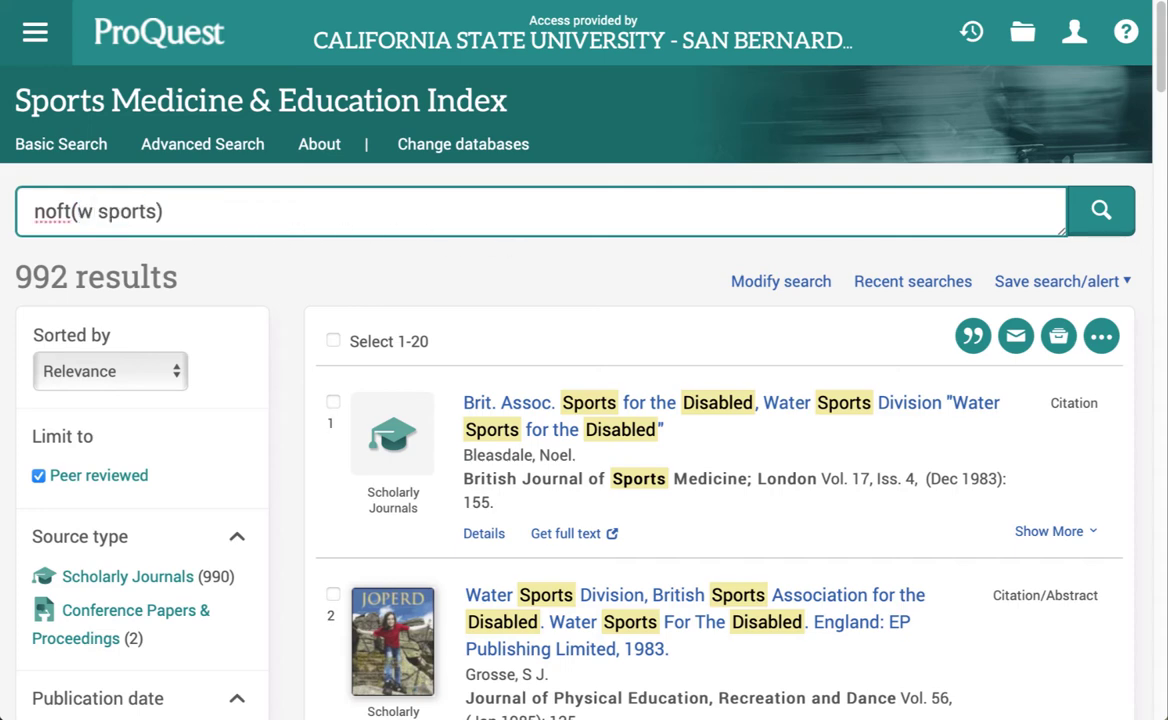
type("heel")
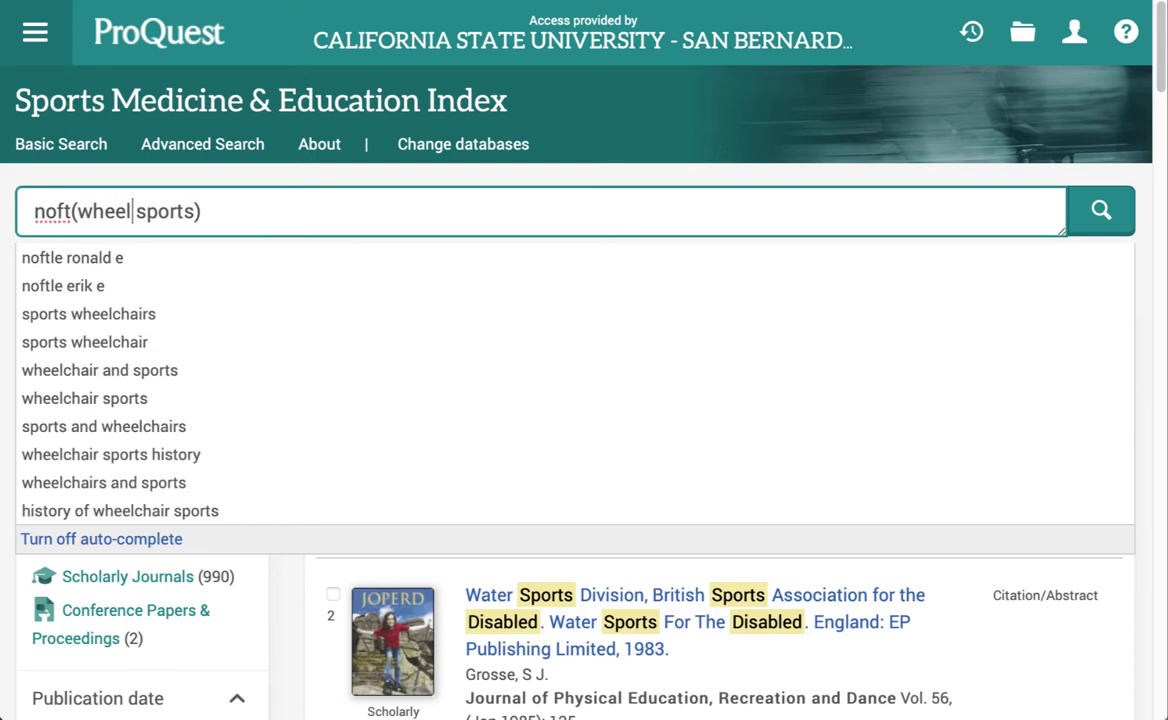
type("chair")
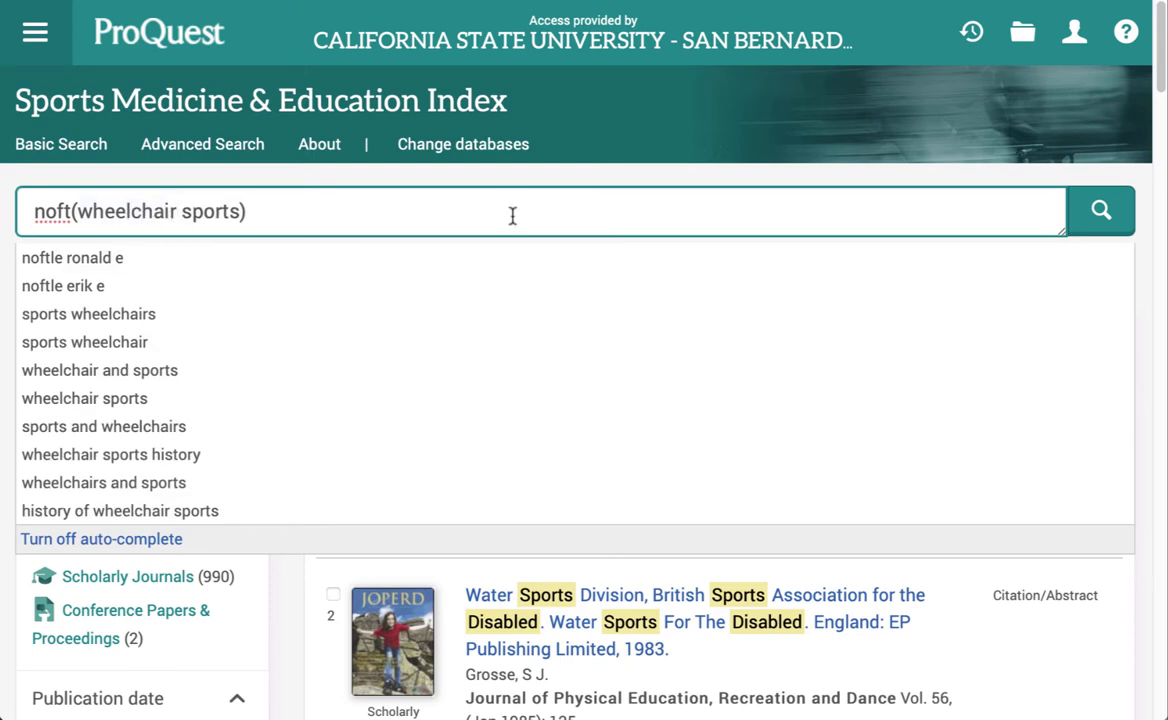
left_click(1110, 214)
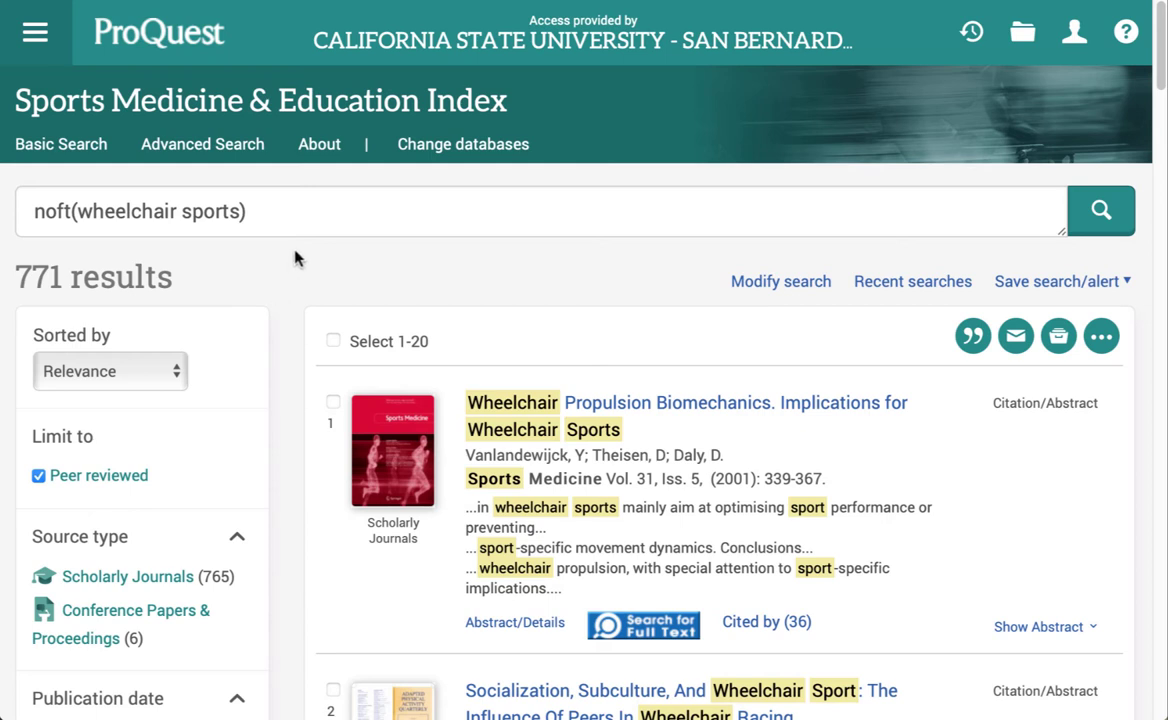
Step: Add "basketball" to the wheelchair sports query and rerun the search
left_click(308, 216)
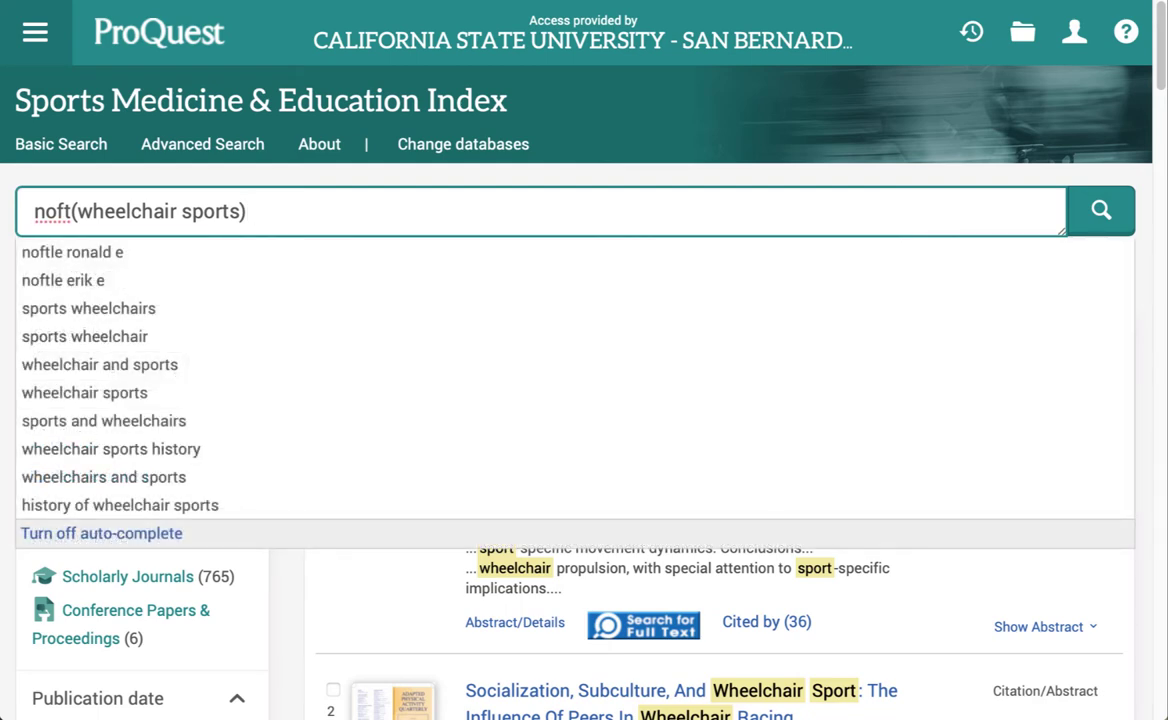
type("bas")
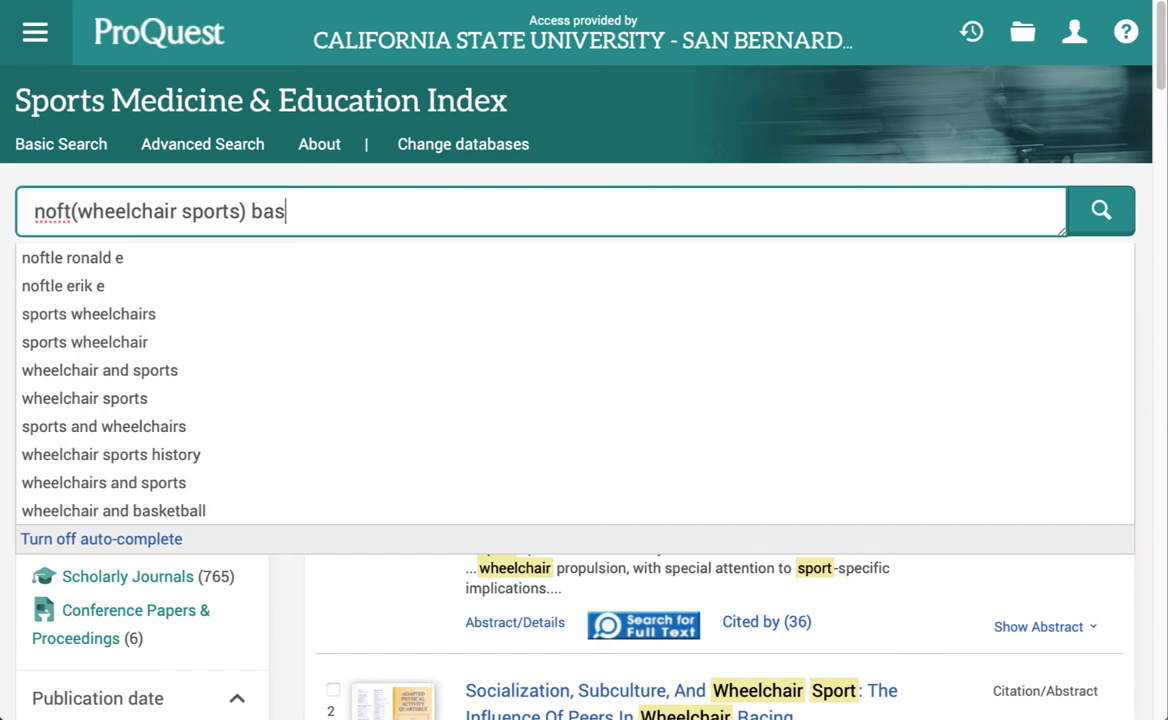
type("ketb")
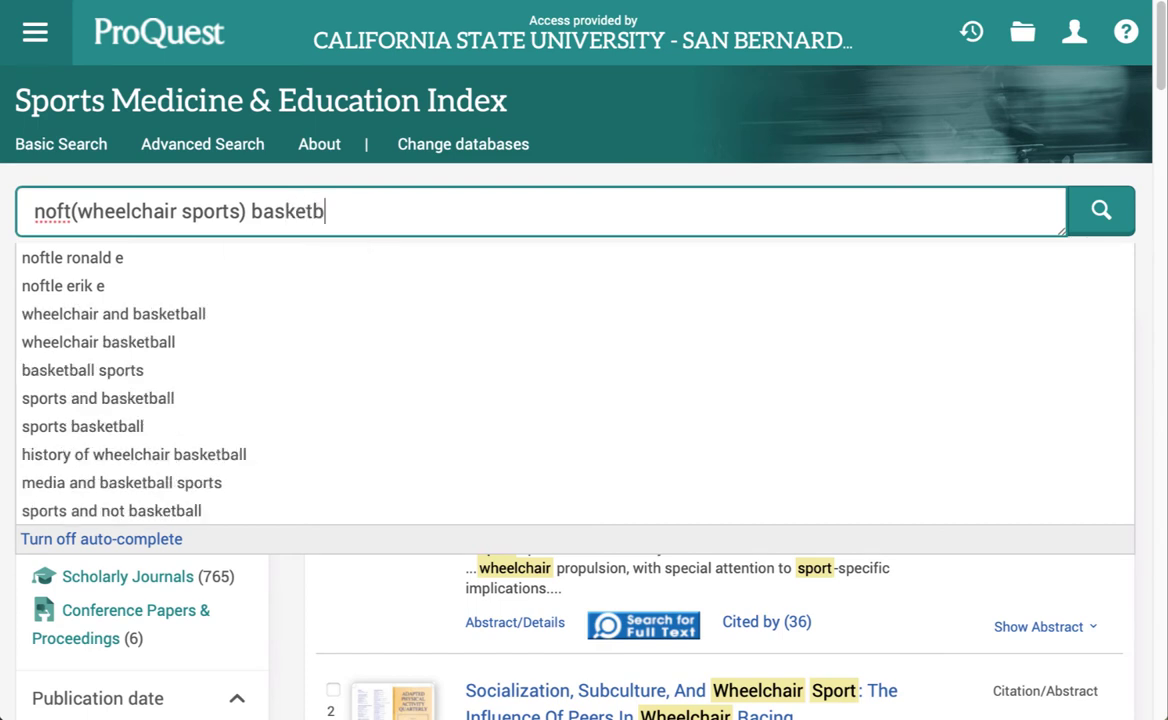
type("all")
left_click(1110, 218)
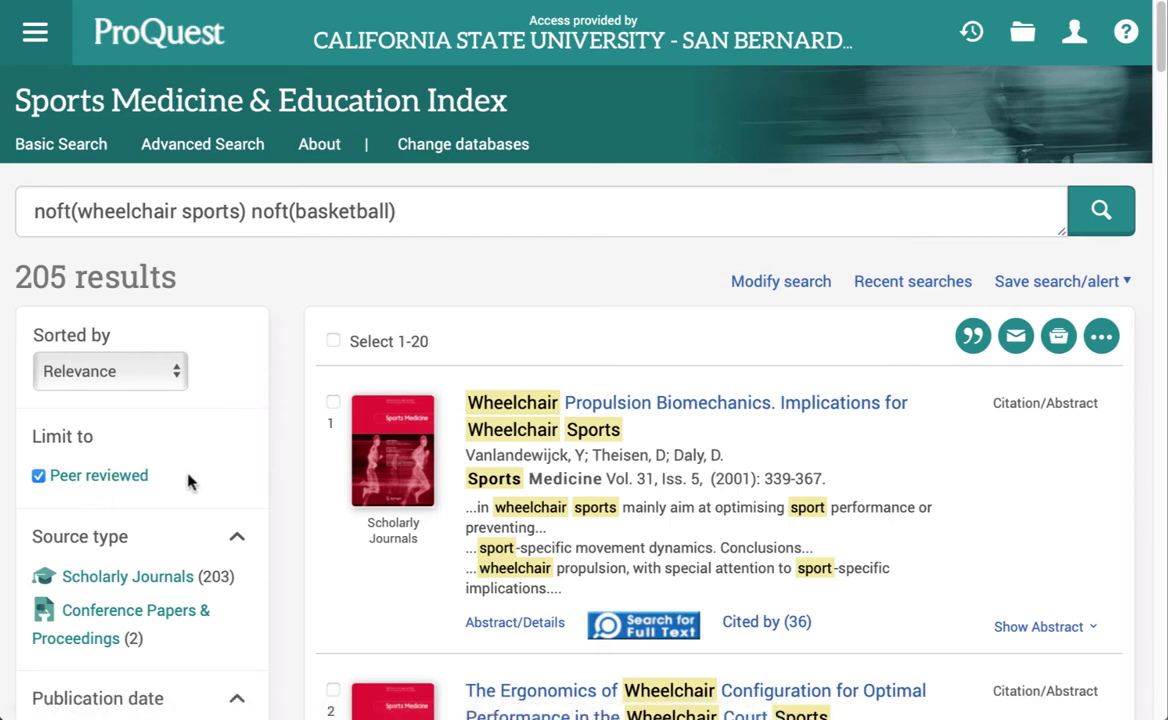
Step: Limit the results to the Scholarly Journals source type
scroll(189, 483, "down", 1)
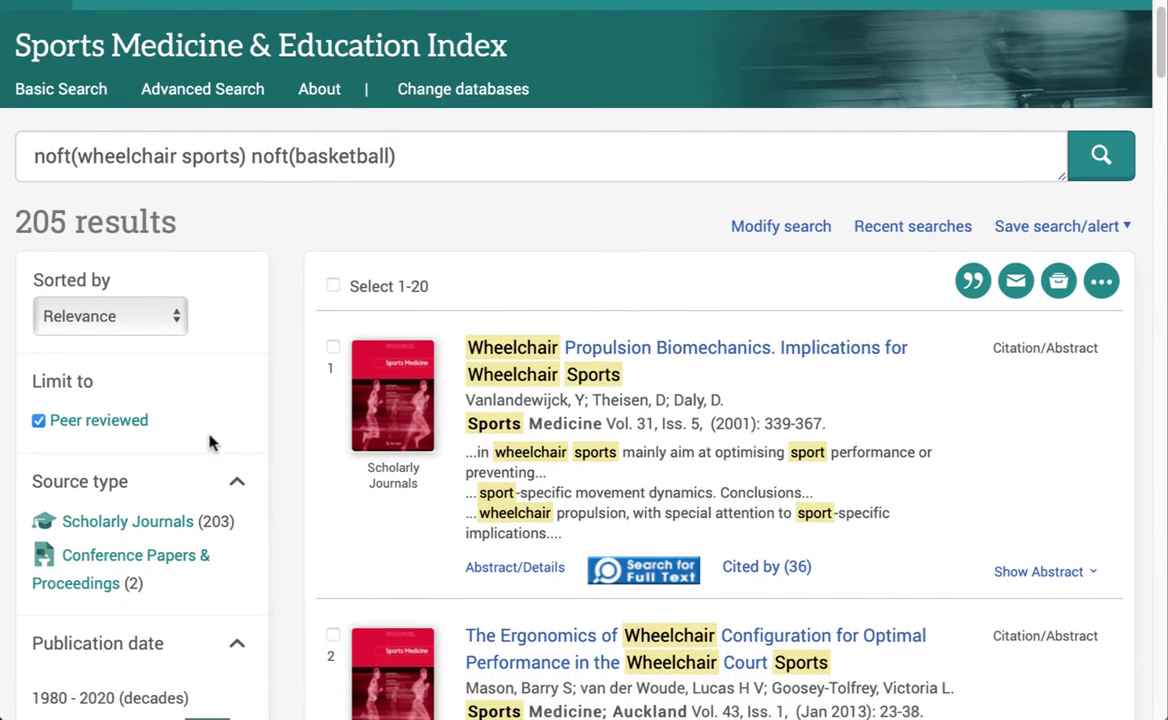
scroll(210, 441, "down", 1)
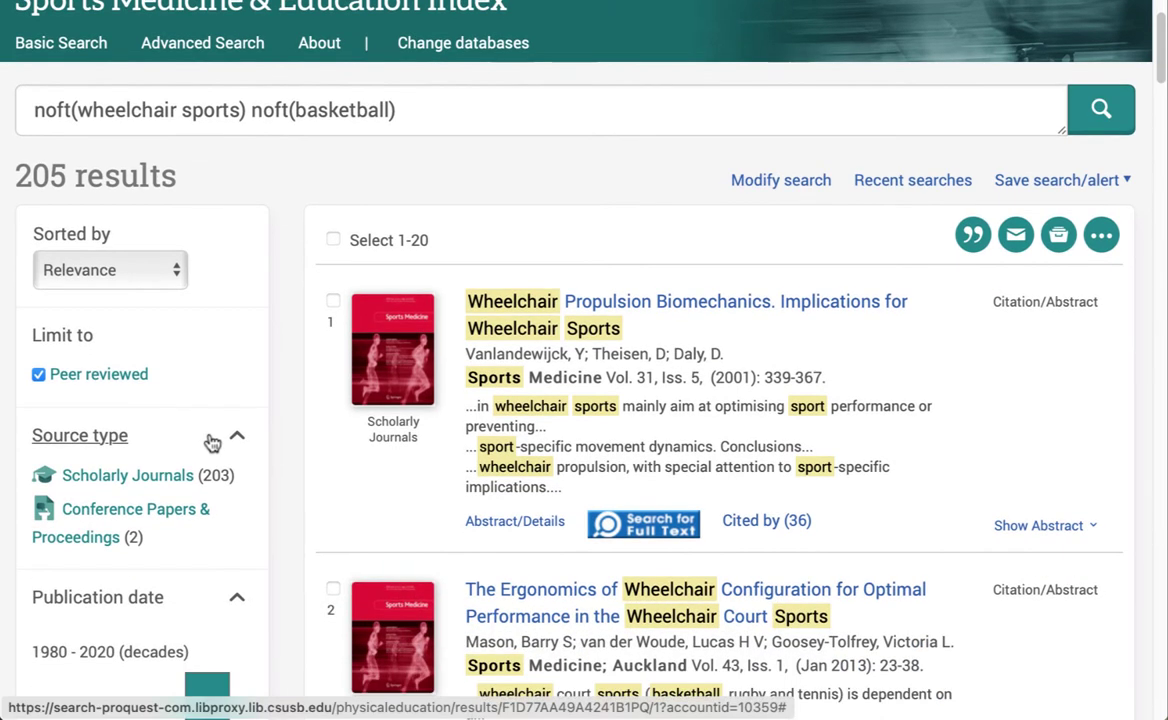
left_click(141, 481)
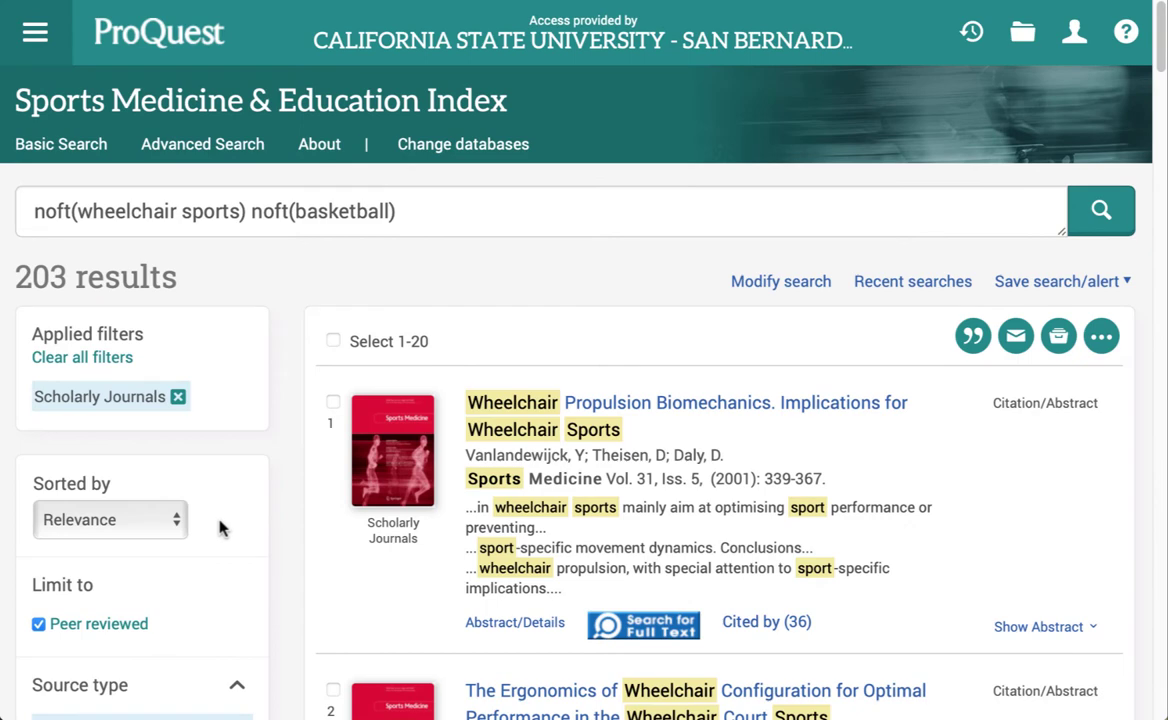
Step: Filter the results by publication date to the decades from 2010 onward (2010-2029)
scroll(228, 563, "down", 4)
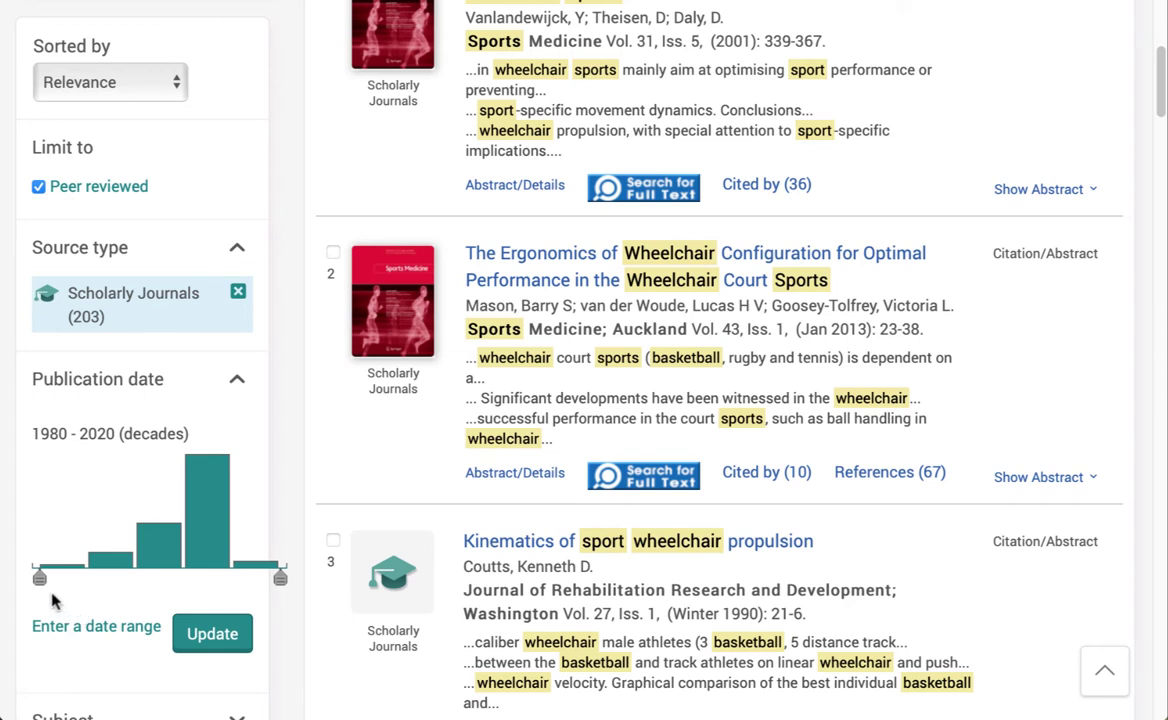
mouse_move(40, 580)
left_click_drag(40, 585, 138, 588)
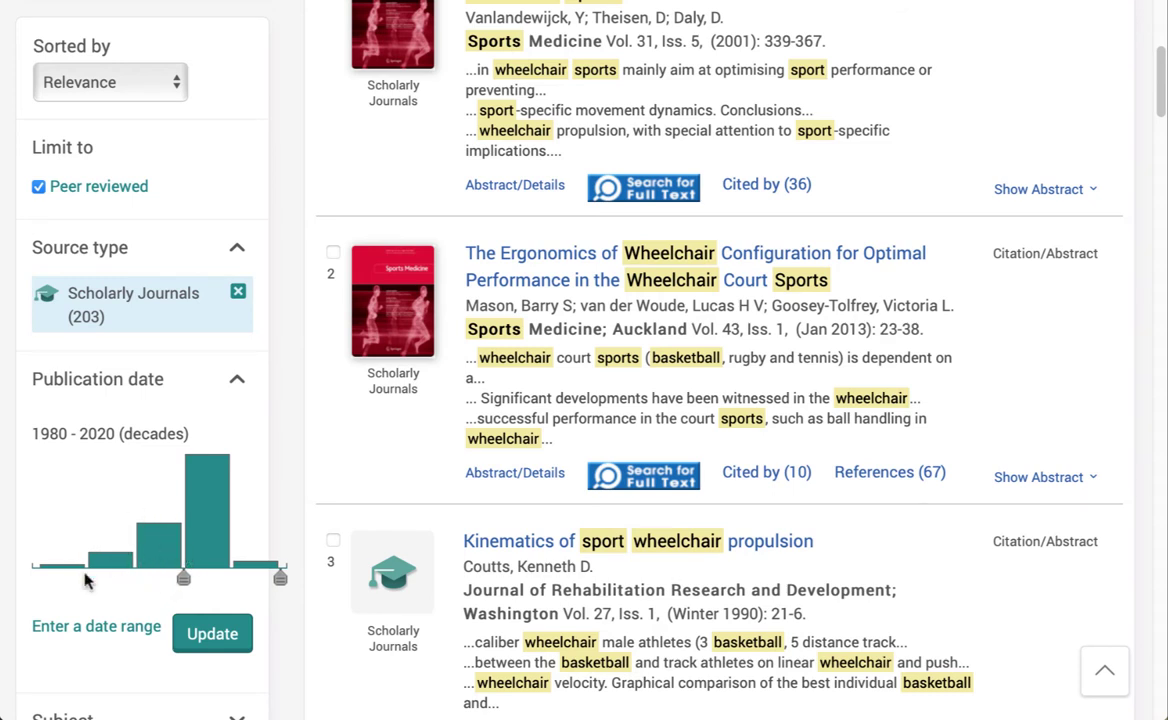
left_click(224, 637)
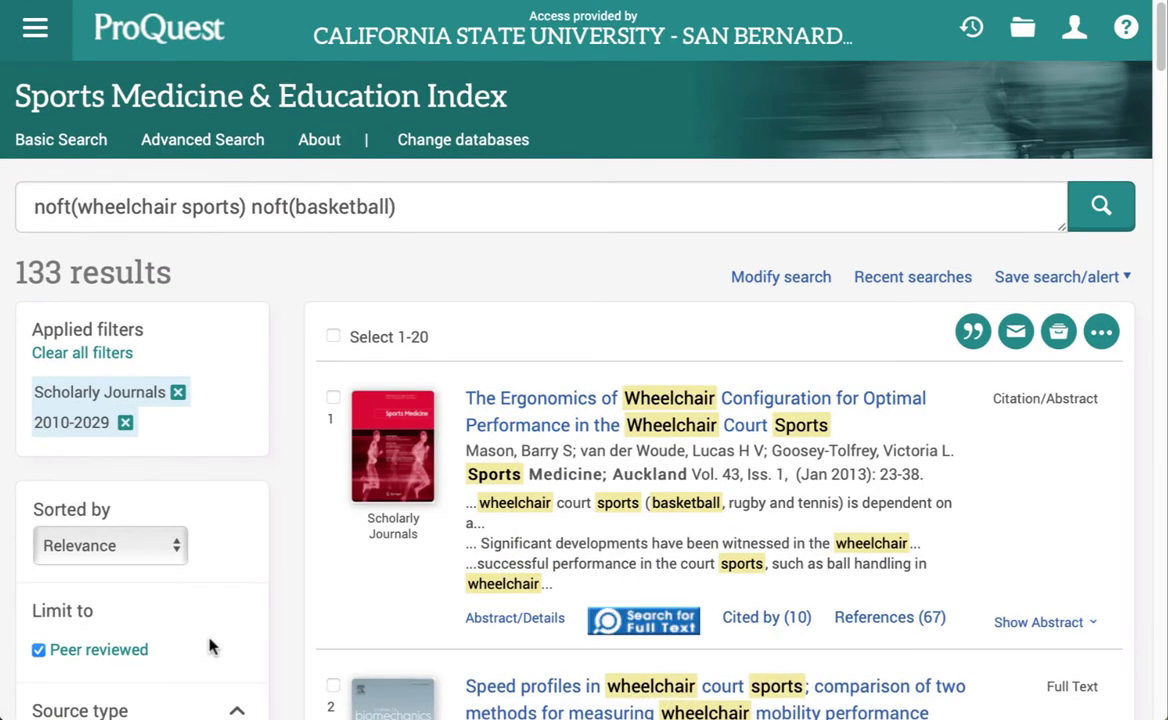
Step: Narrow the publication date range to 2016-2020 and update the results
scroll(210, 645, "down", 4)
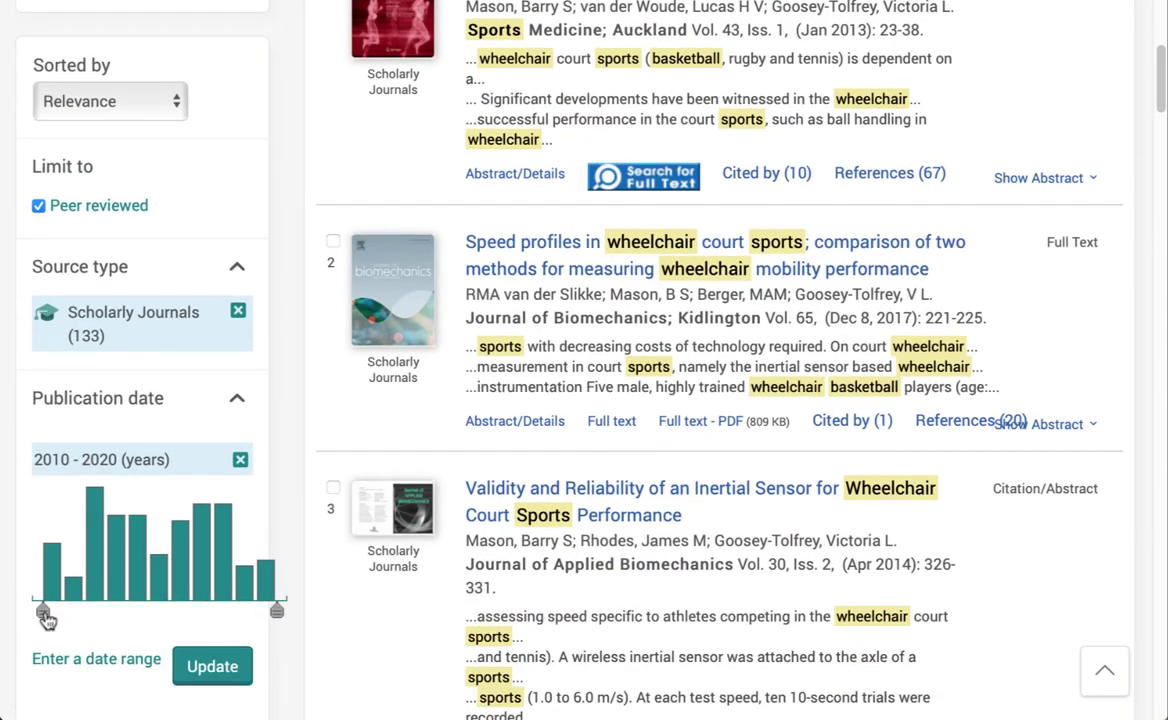
mouse_move(44, 617)
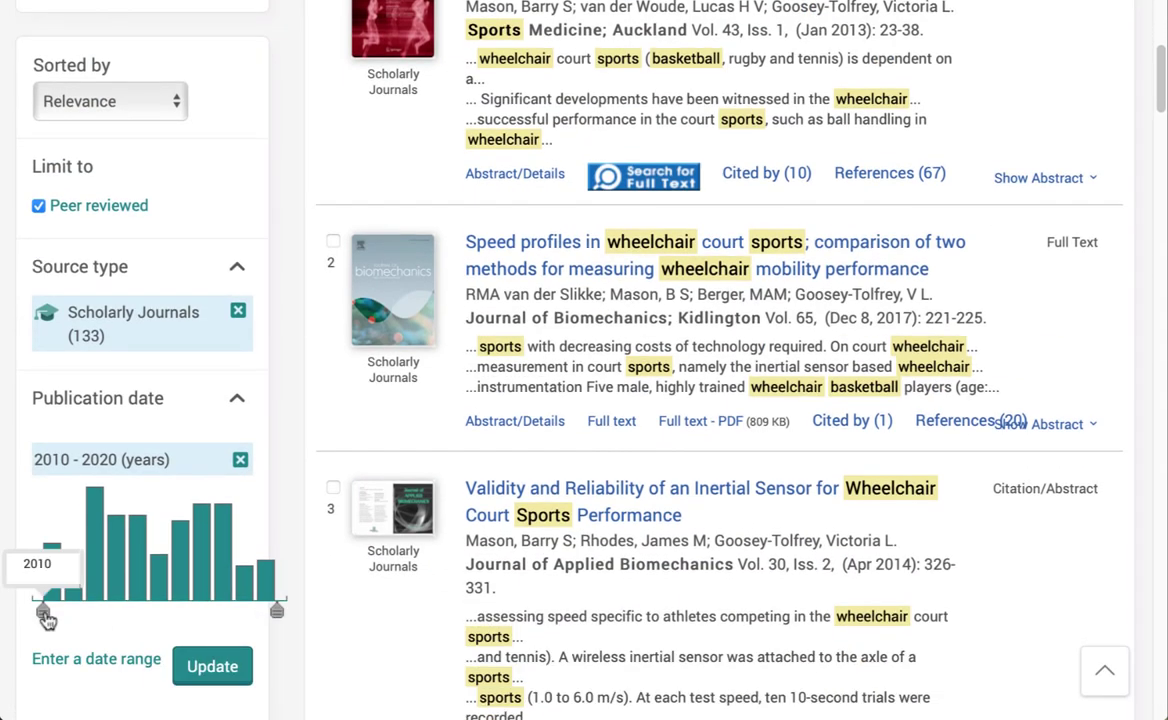
left_click_drag(44, 617, 164, 642)
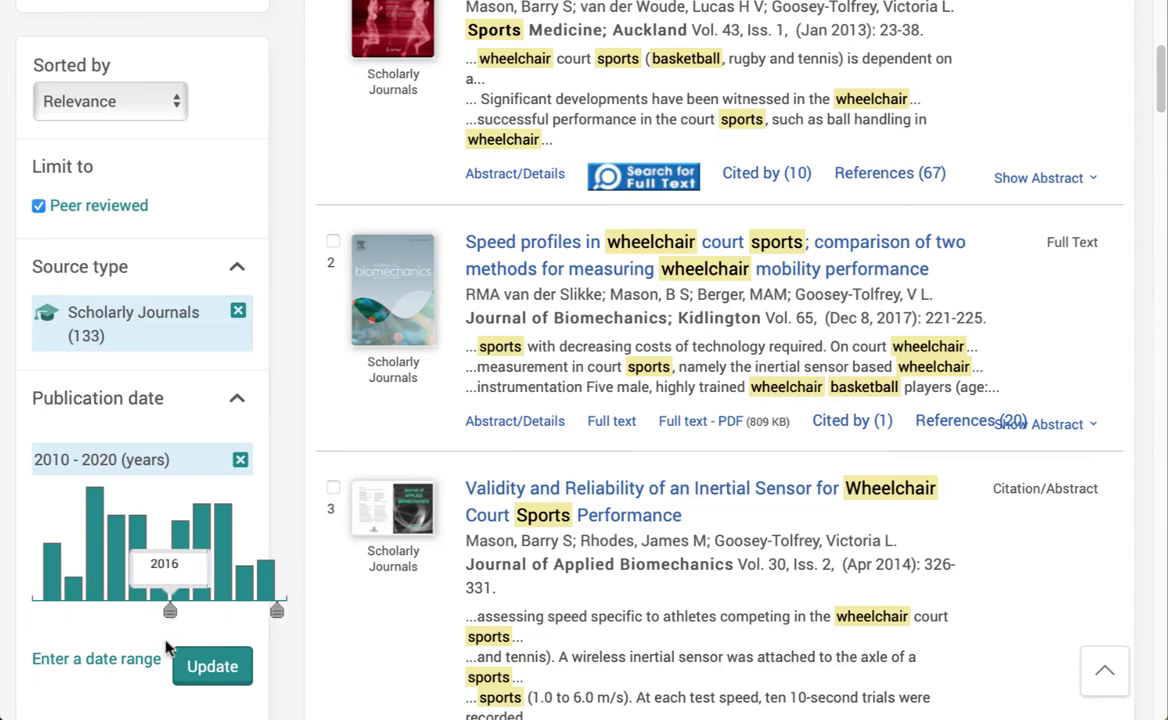
left_click(211, 665)
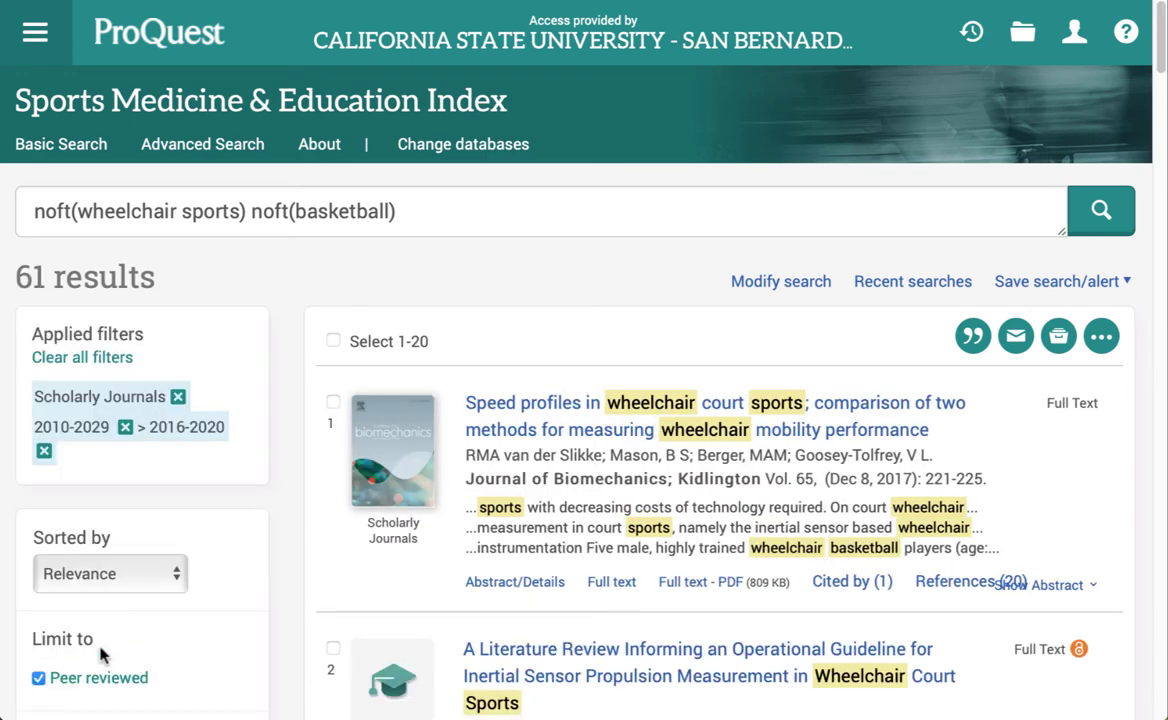
Step: Limit the search results to the Article document type
scroll(200, 650, "down", 1)
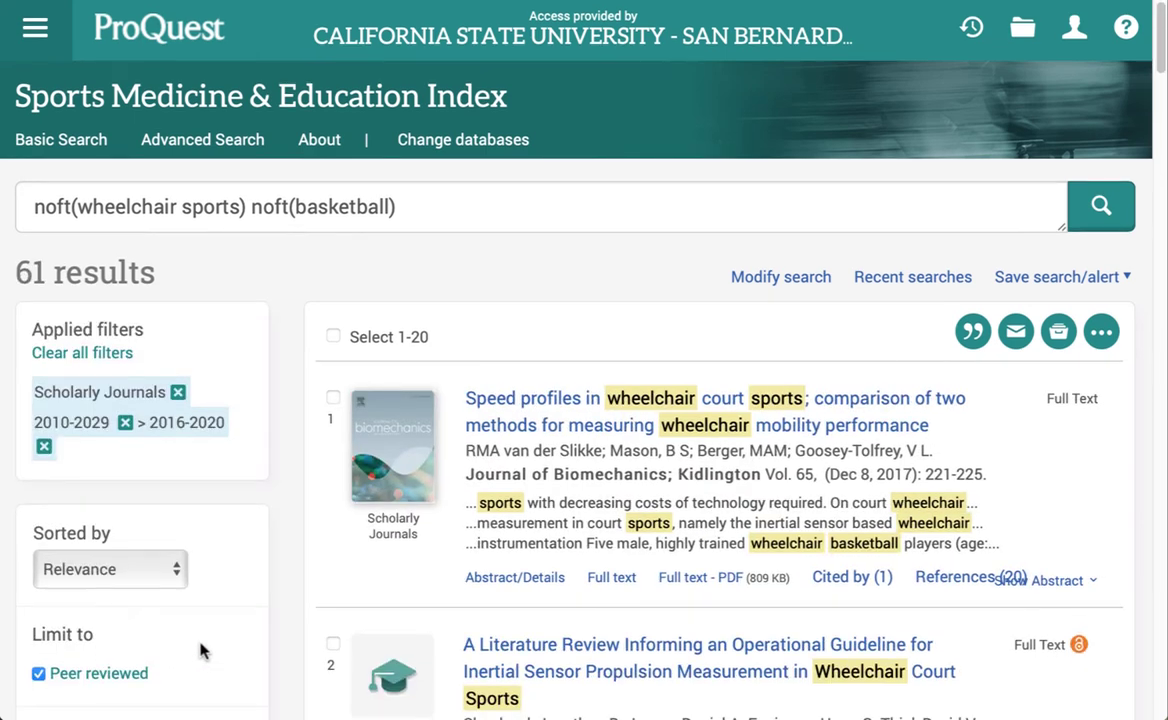
scroll(200, 650, "down", 3)
scroll(201, 650, "down", 1)
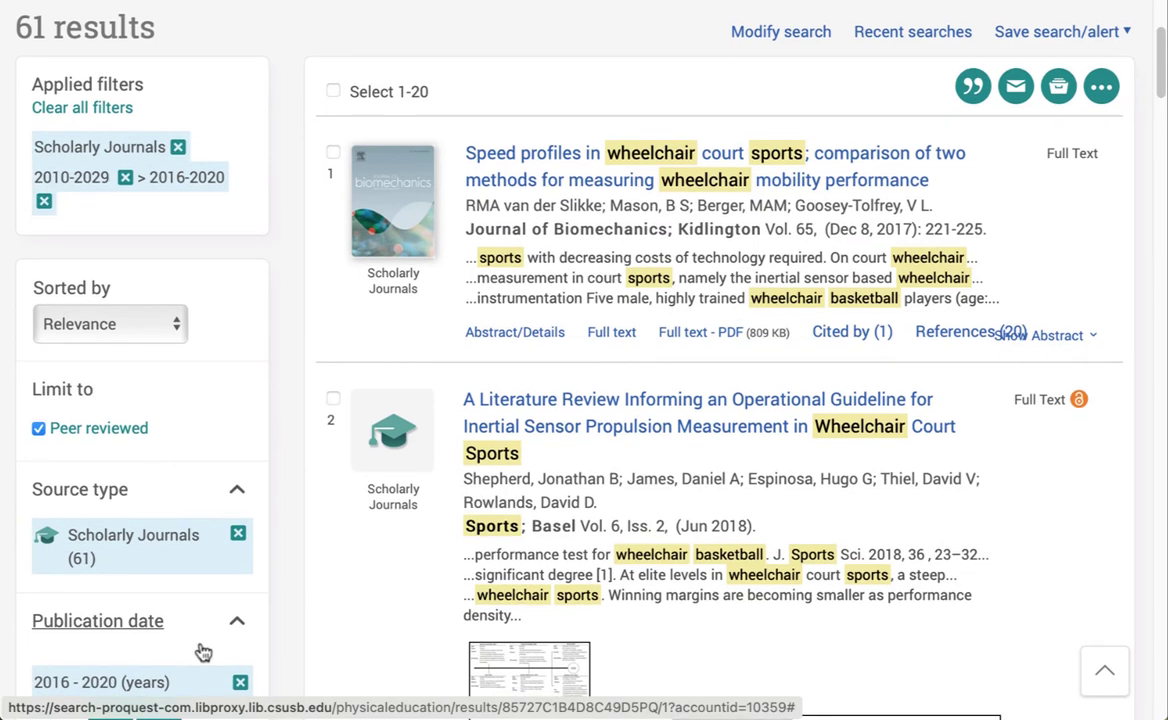
scroll(203, 652, "down", 3)
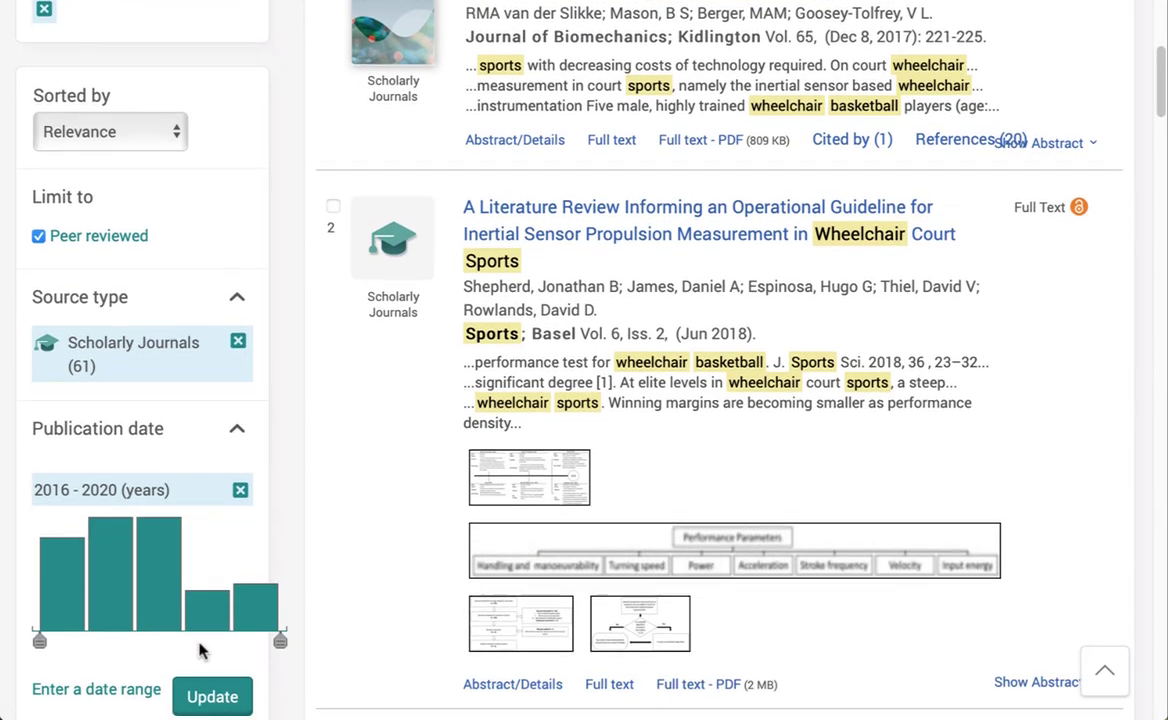
scroll(200, 651, "down", 3)
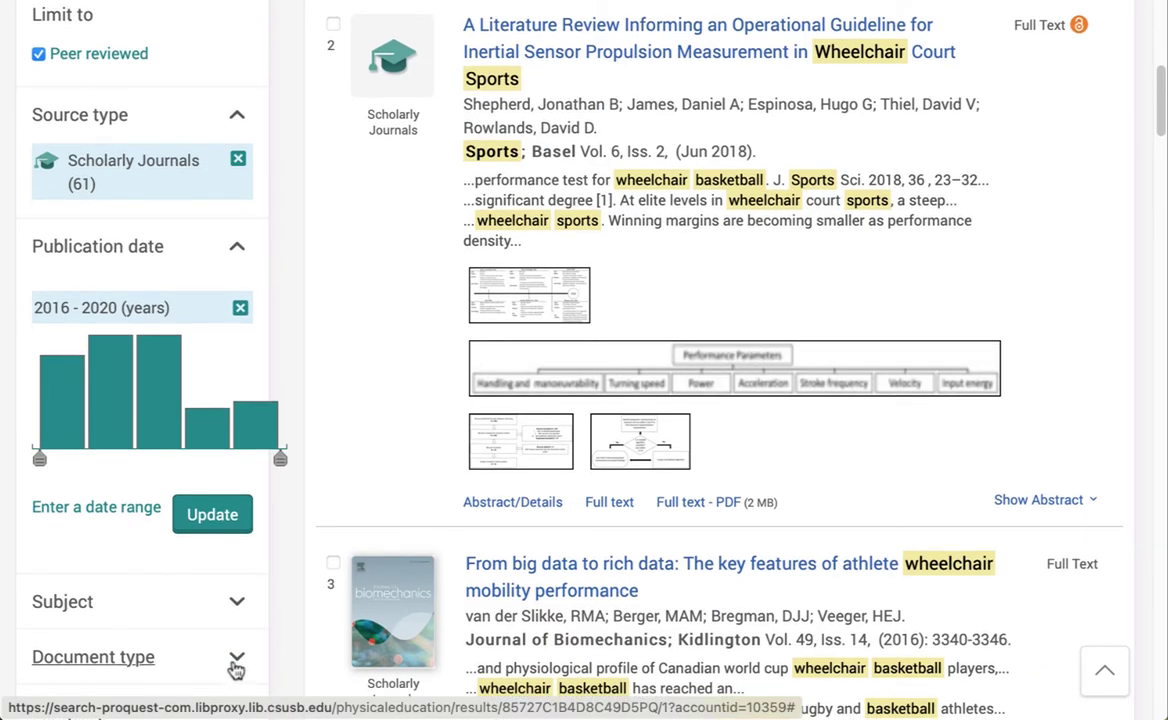
left_click(235, 664)
scroll(222, 665, "down", 8)
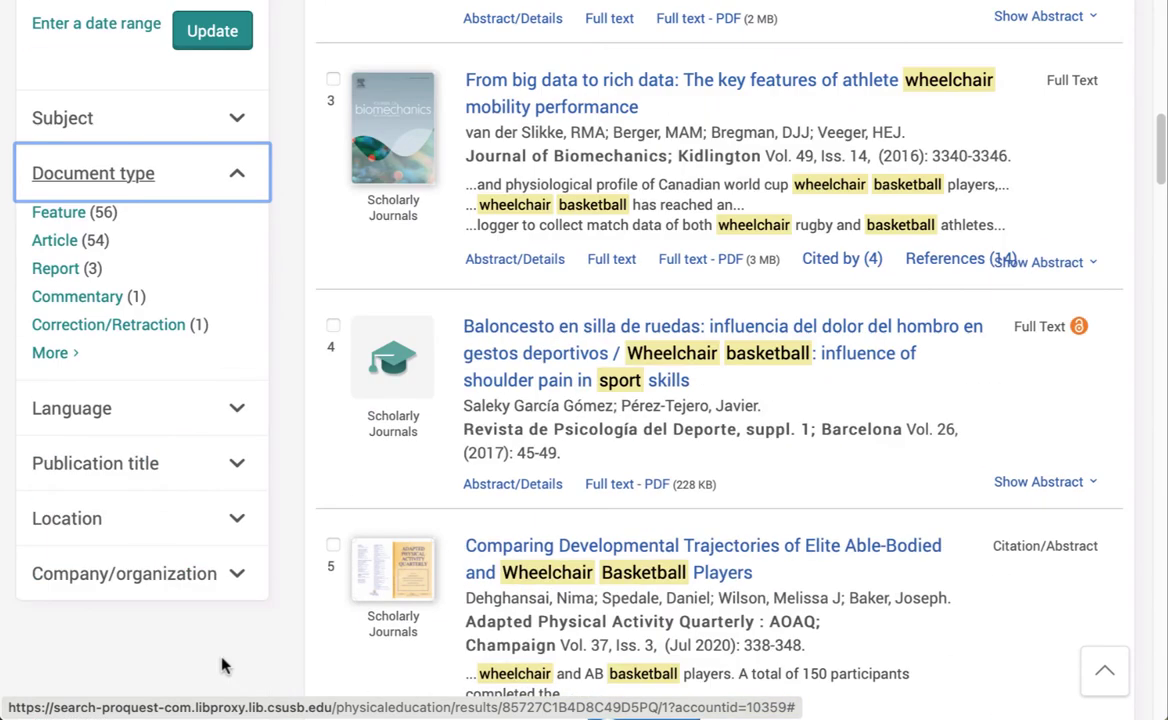
left_click(56, 244)
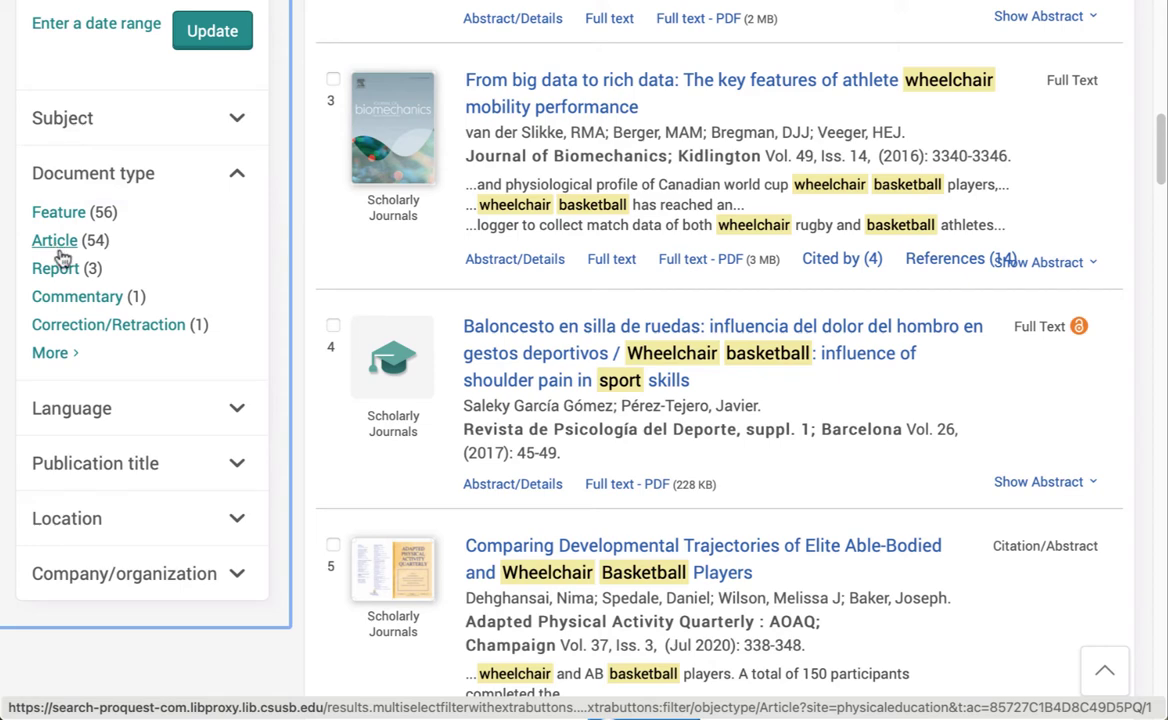
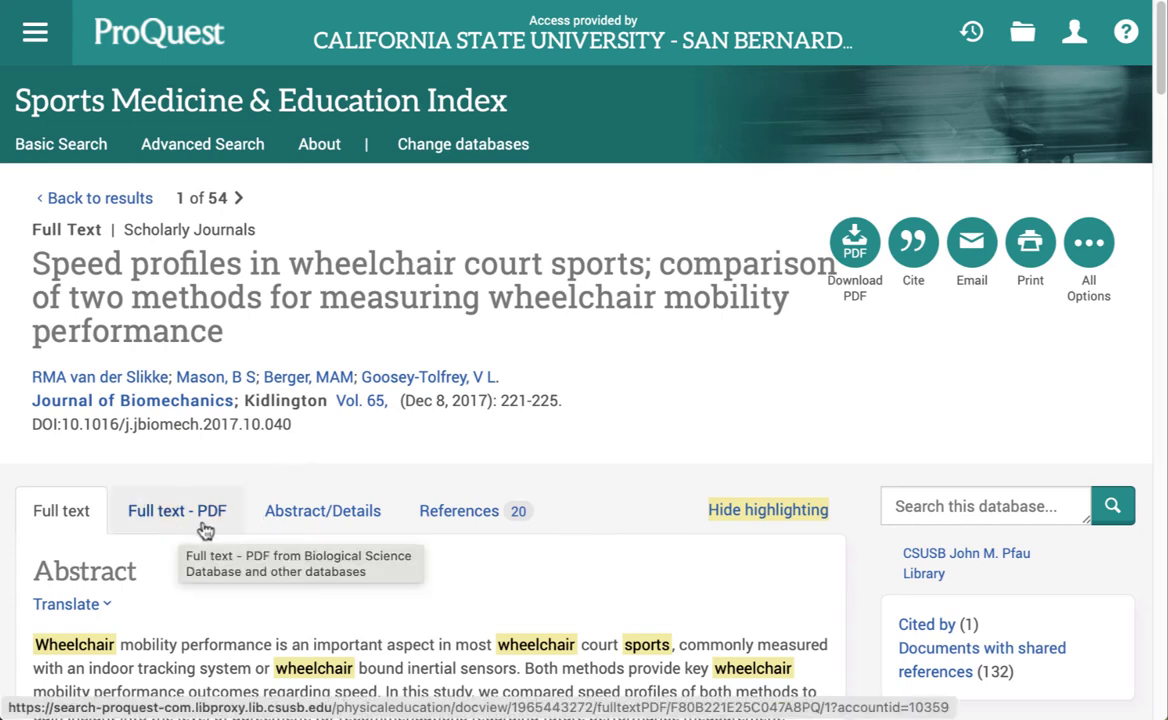
Step: View the abstract and subject details of the "Speed profiles in wheelchair court sports" article
left_click(323, 518)
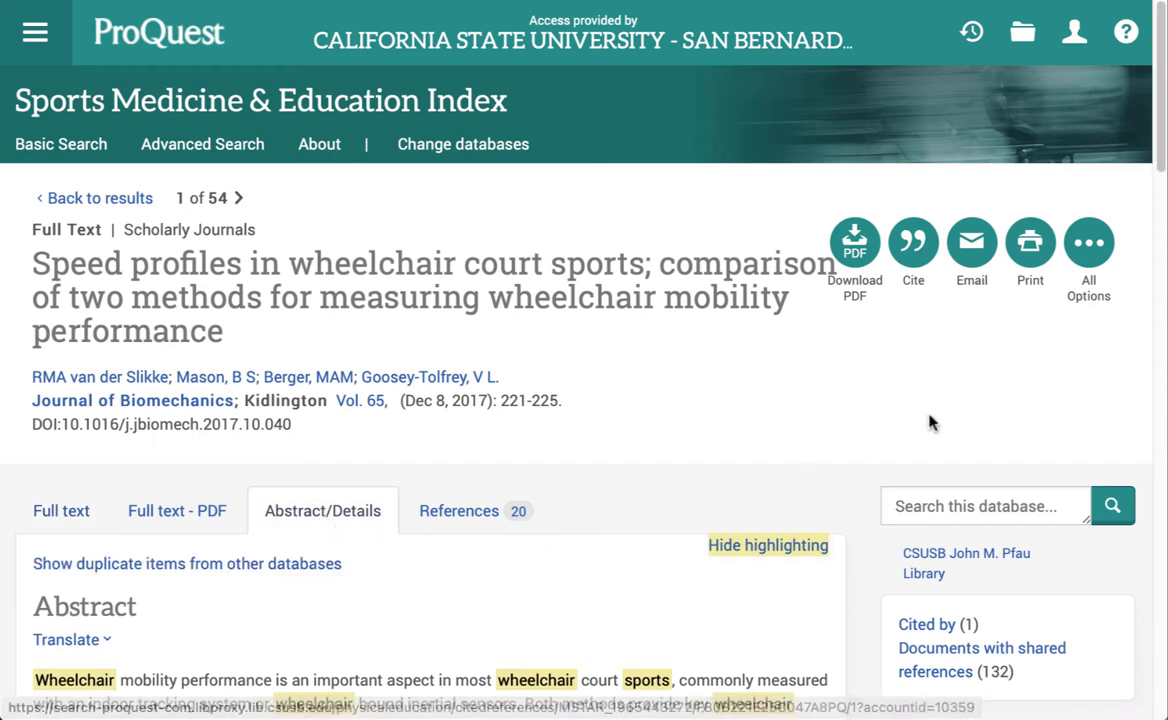
left_click_drag(1163, 152, 1056, 206)
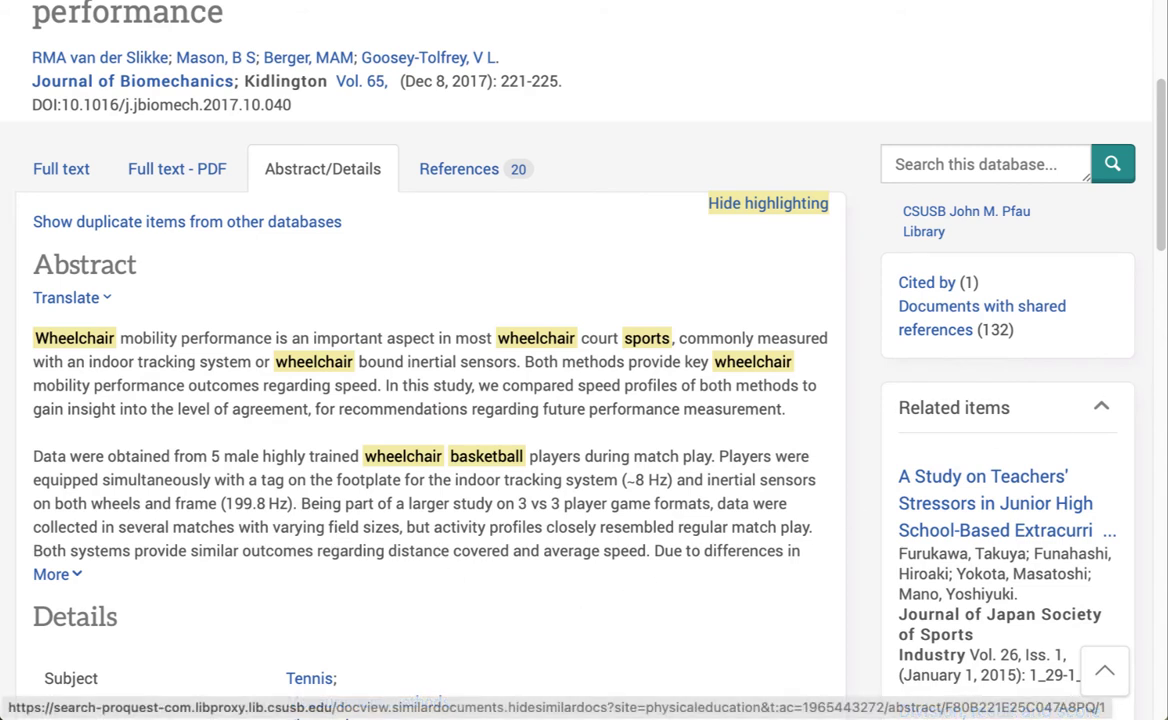
left_click_drag(1160, 224, 1160, 277)
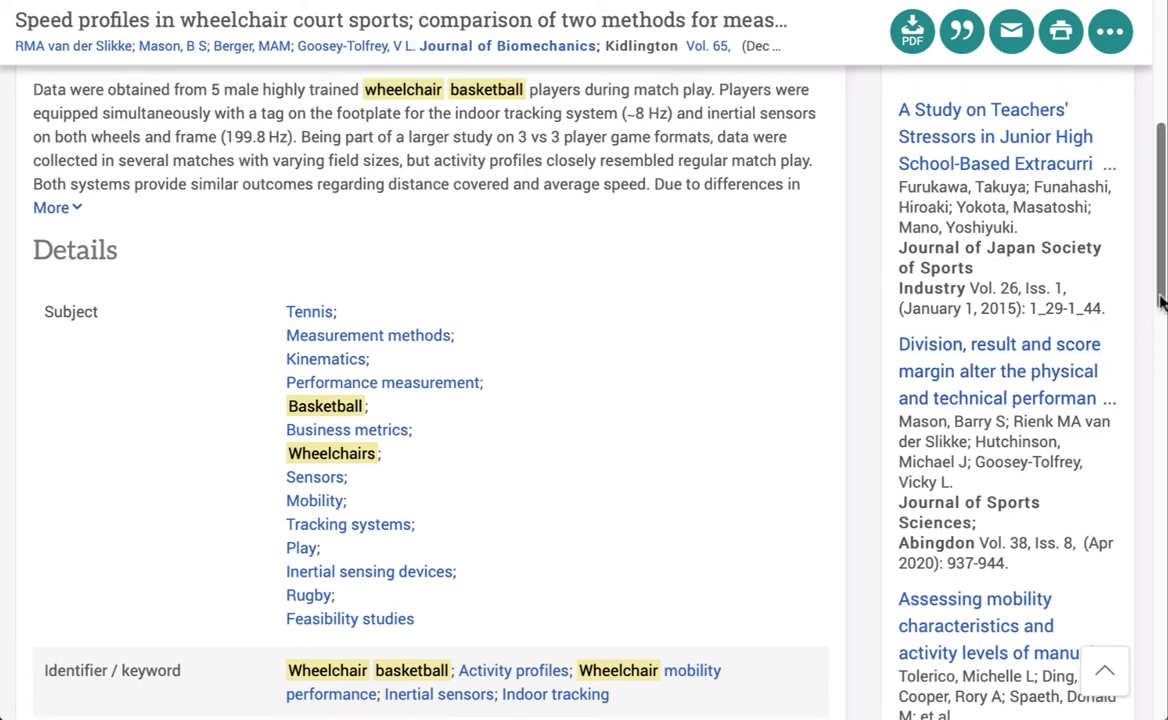
Step: Review the reference list of the "Speed profiles" article and return to the search results
scroll(1162, 258, "up", 4)
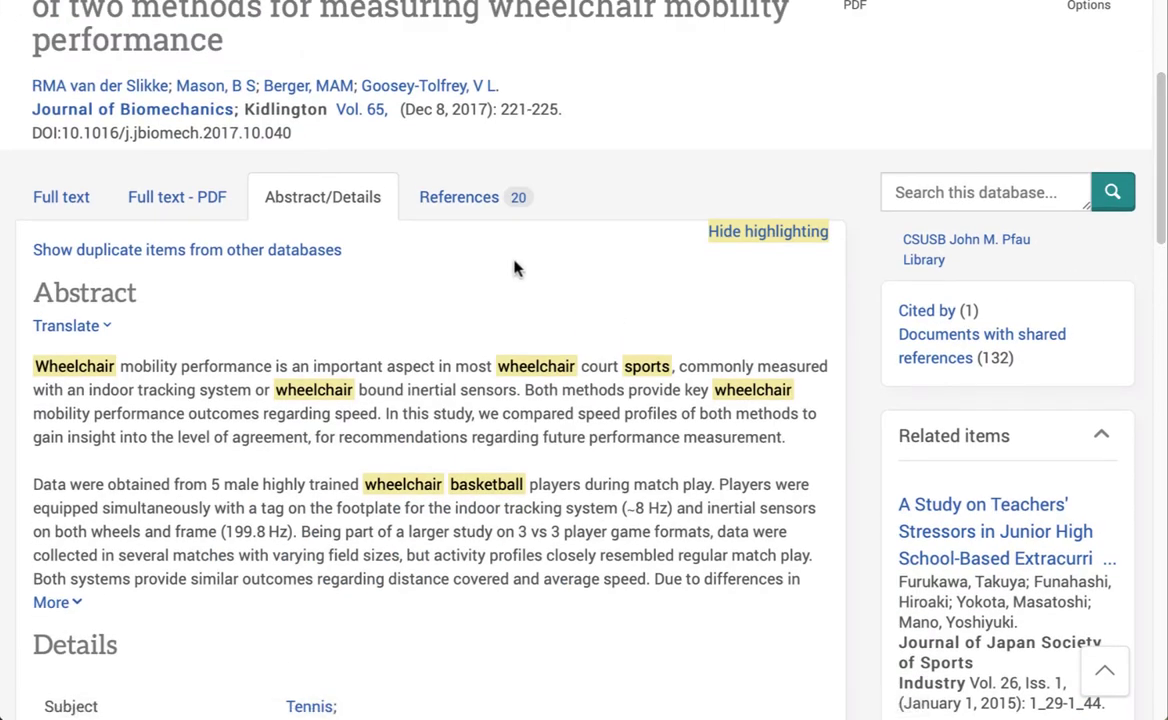
left_click(461, 199)
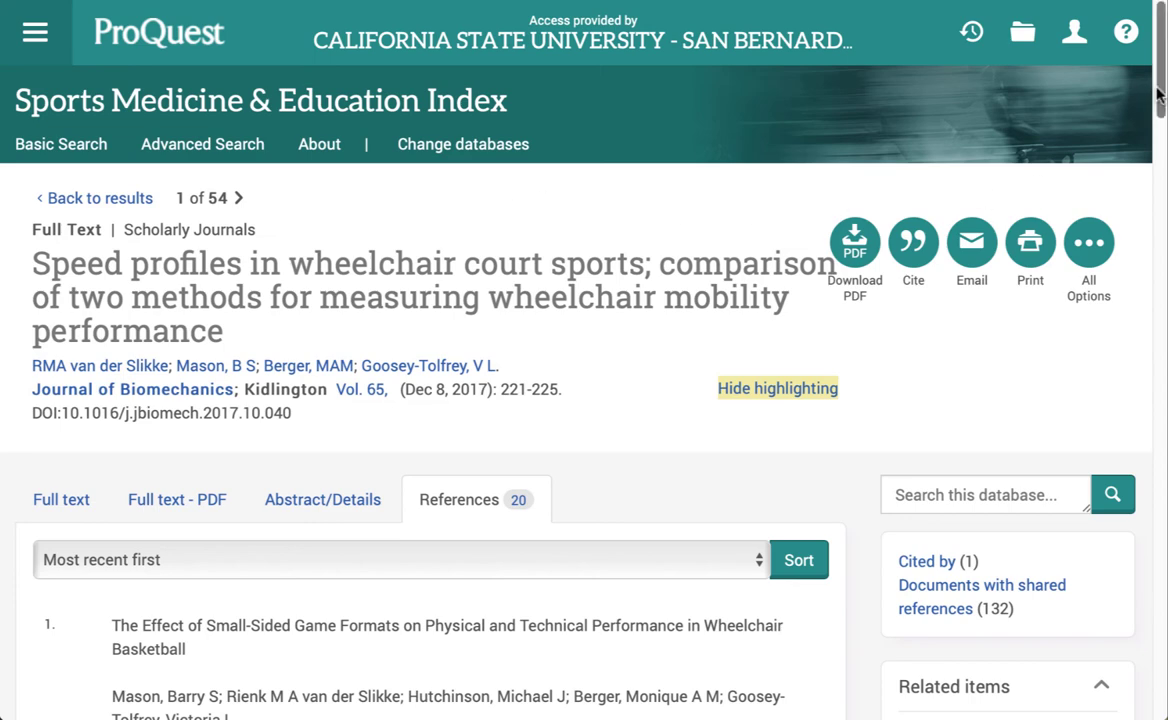
left_click_drag(1158, 94, 1156, 152)
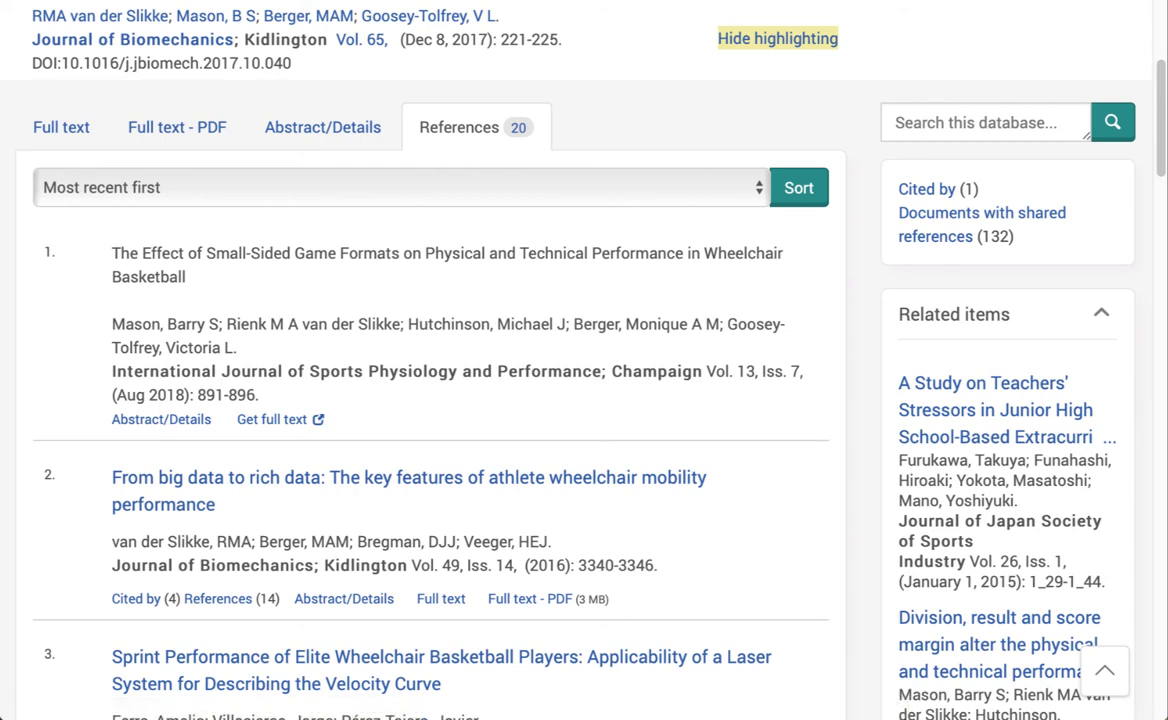
key("alt+Left")
key("alt+Left")
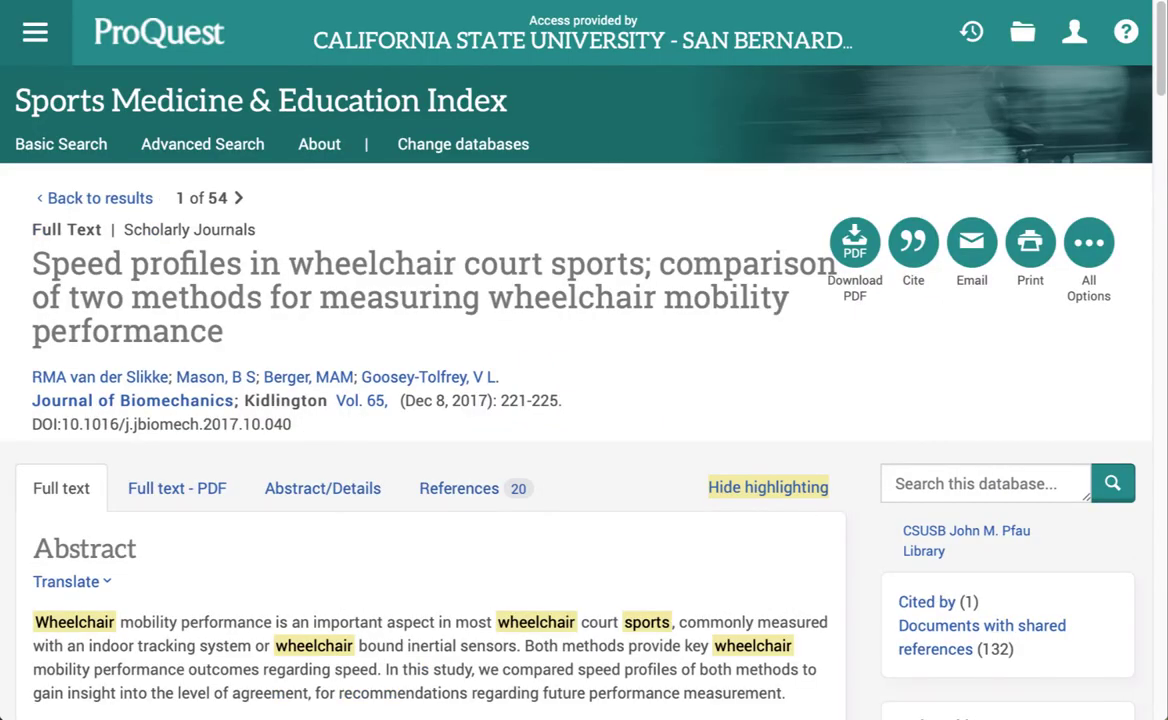
key("alt+Left")
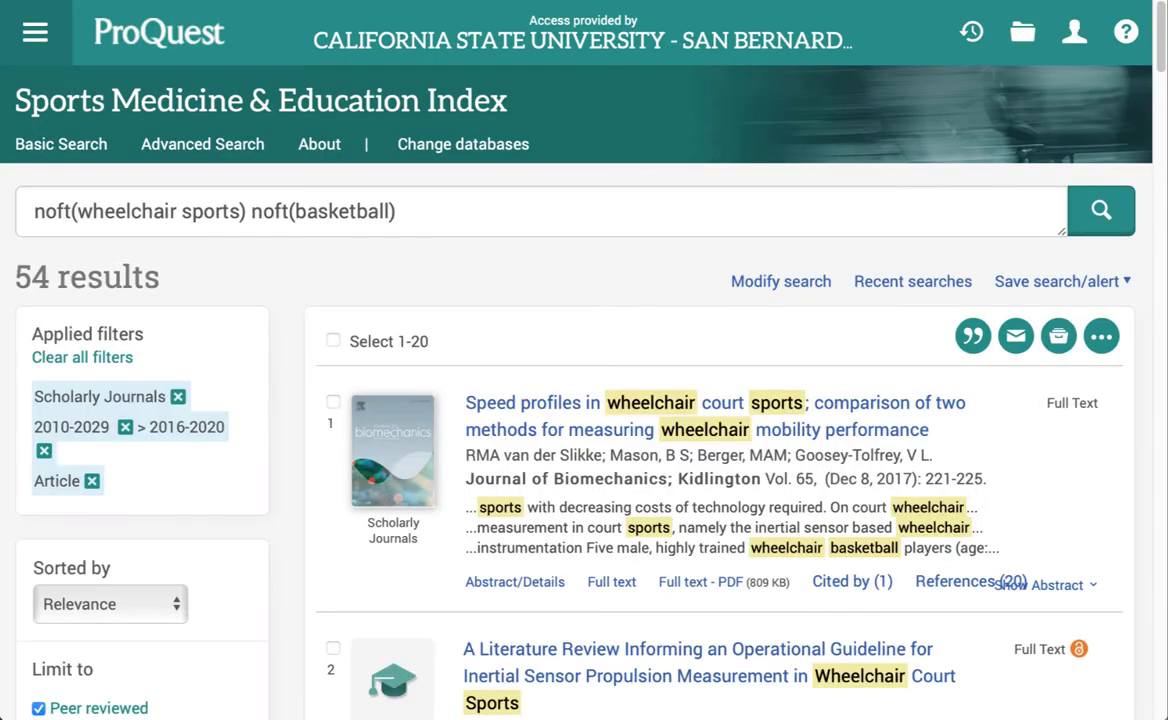
Step: Check full-text availability for "Comparing Developmental Trajectories of Elite Able-Bodied and Wheelchair Basketball Players" and return to the results
scroll(1160, 50, "down", 1)
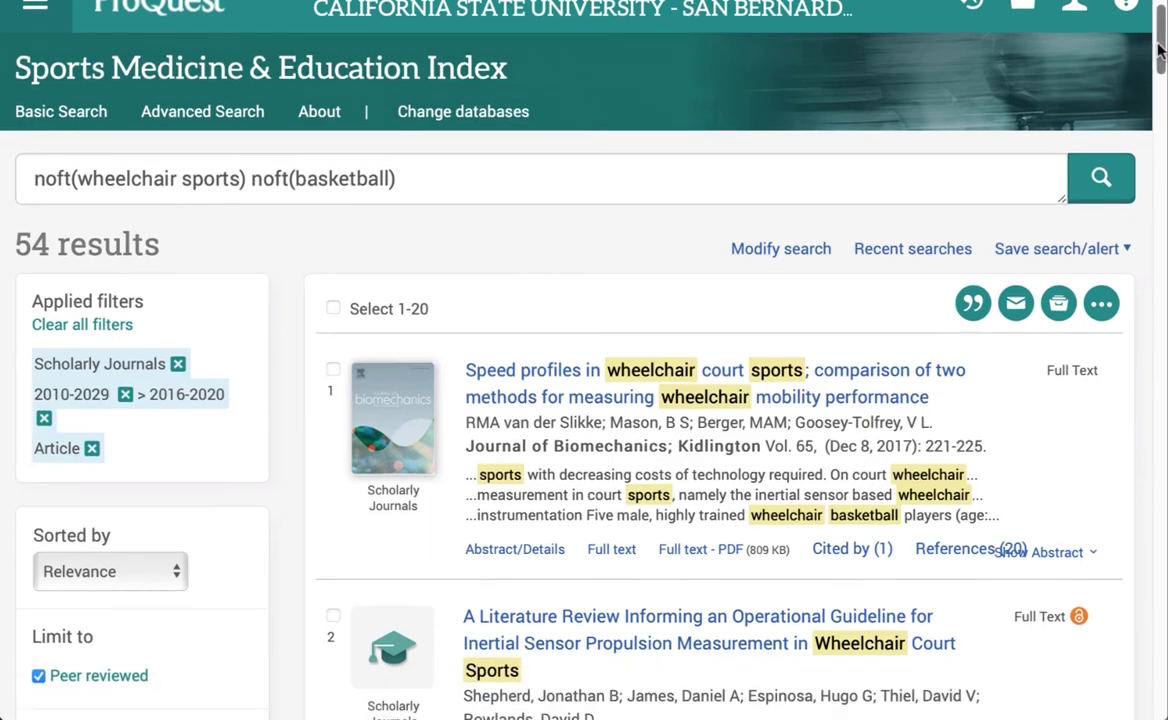
left_click_drag(1160, 50, 1139, 188)
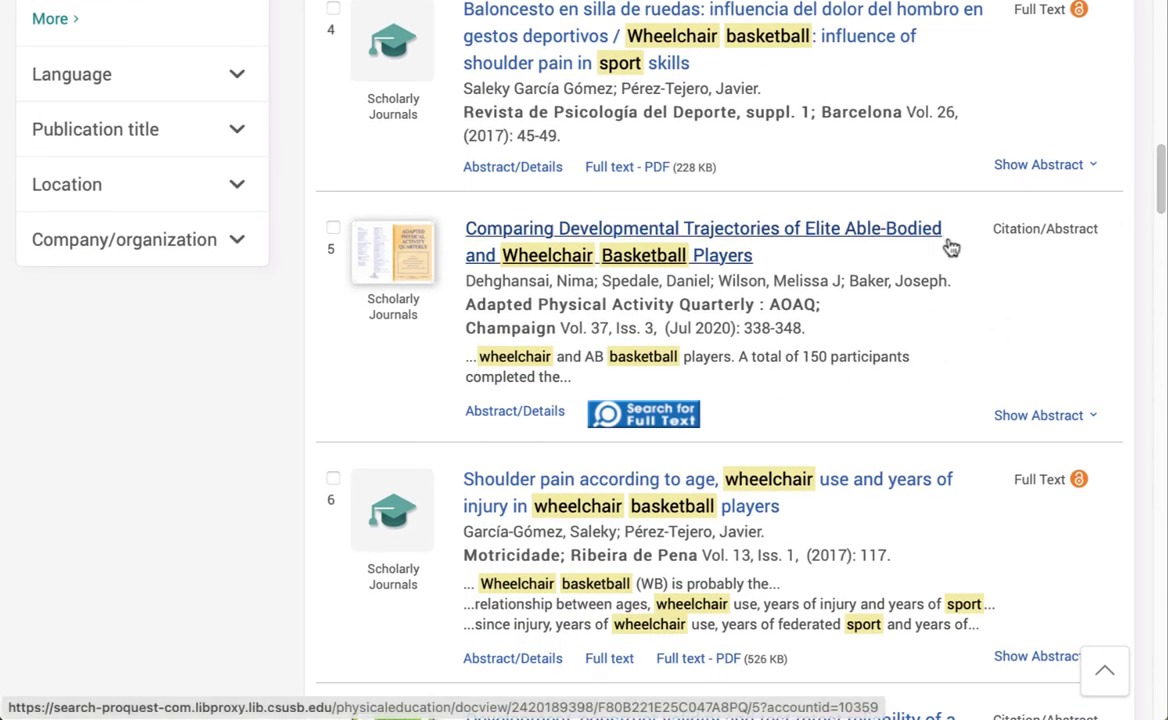
left_click(652, 418)
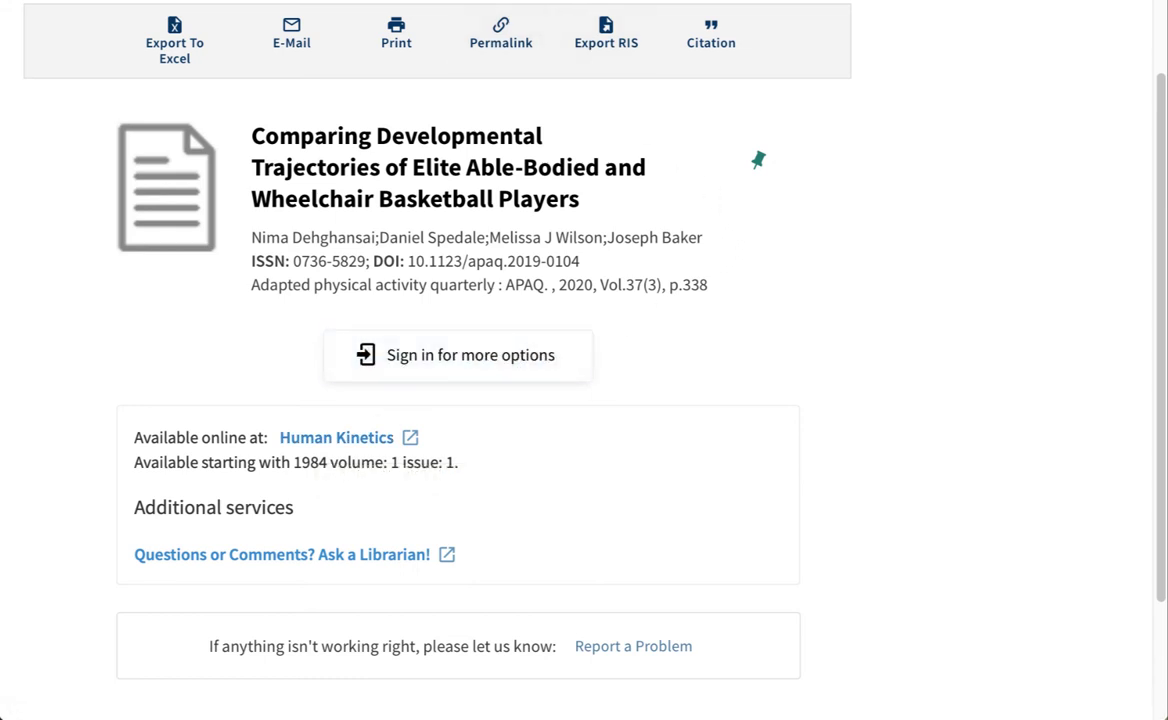
key("ctrl+w")
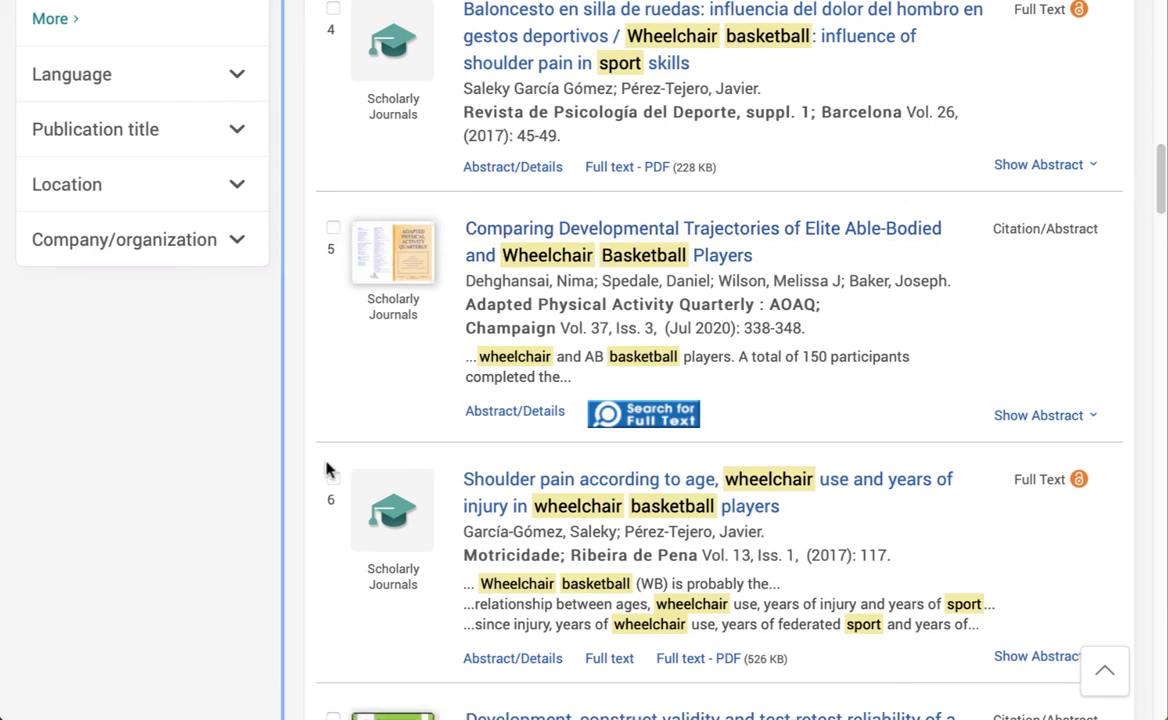
Step: Select the "Comparing Developmental Trajectories" and "From big data to rich data" articles in the results
left_click(333, 230)
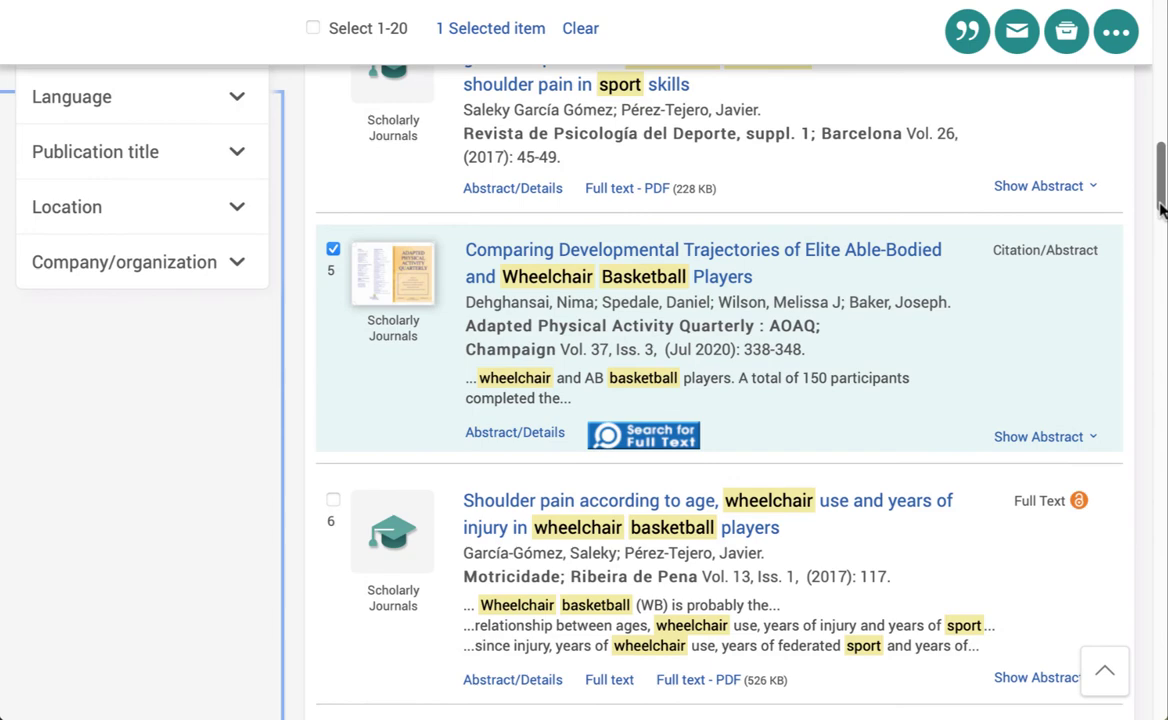
left_click_drag(1162, 208, 1162, 164)
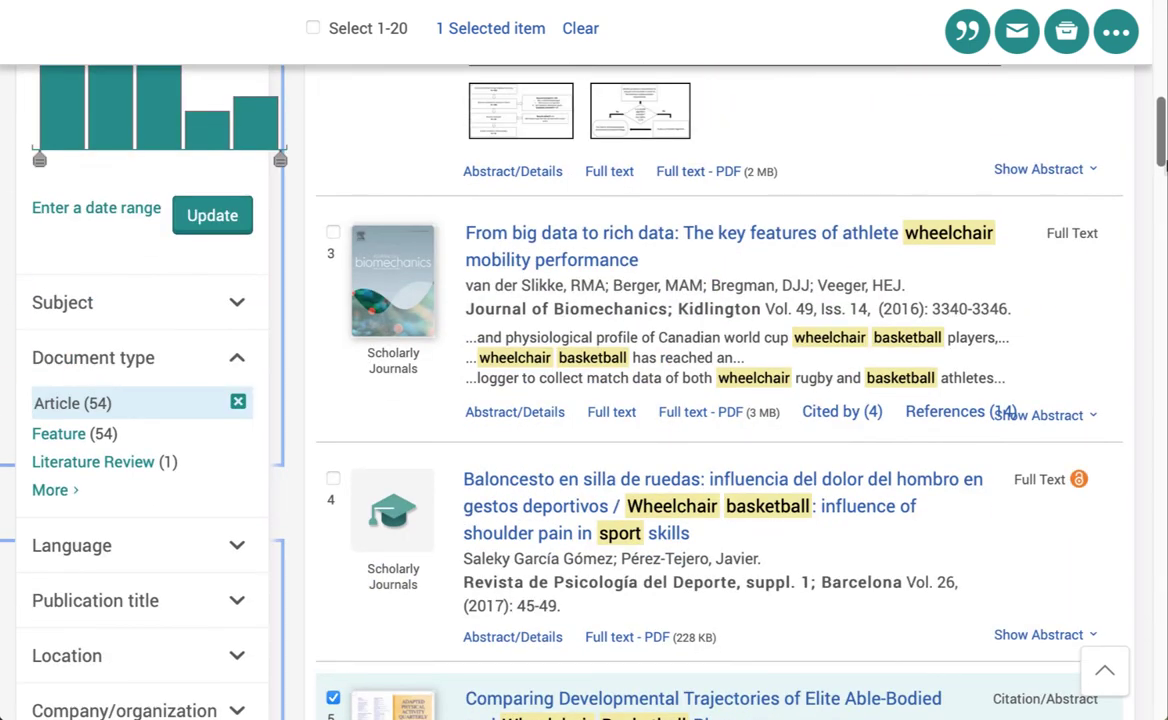
left_click(333, 232)
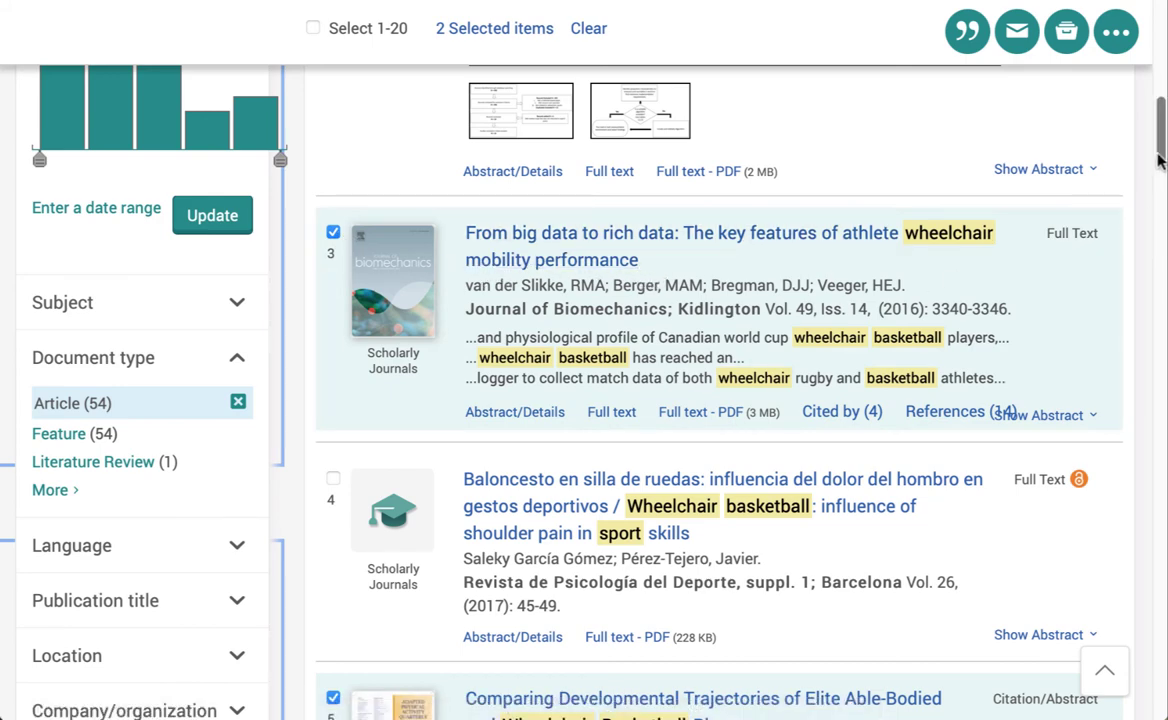
Step: Open the selected items list and generate citations for both articles in APA 7th (basic) style
left_click_drag(1160, 160, 1160, 50)
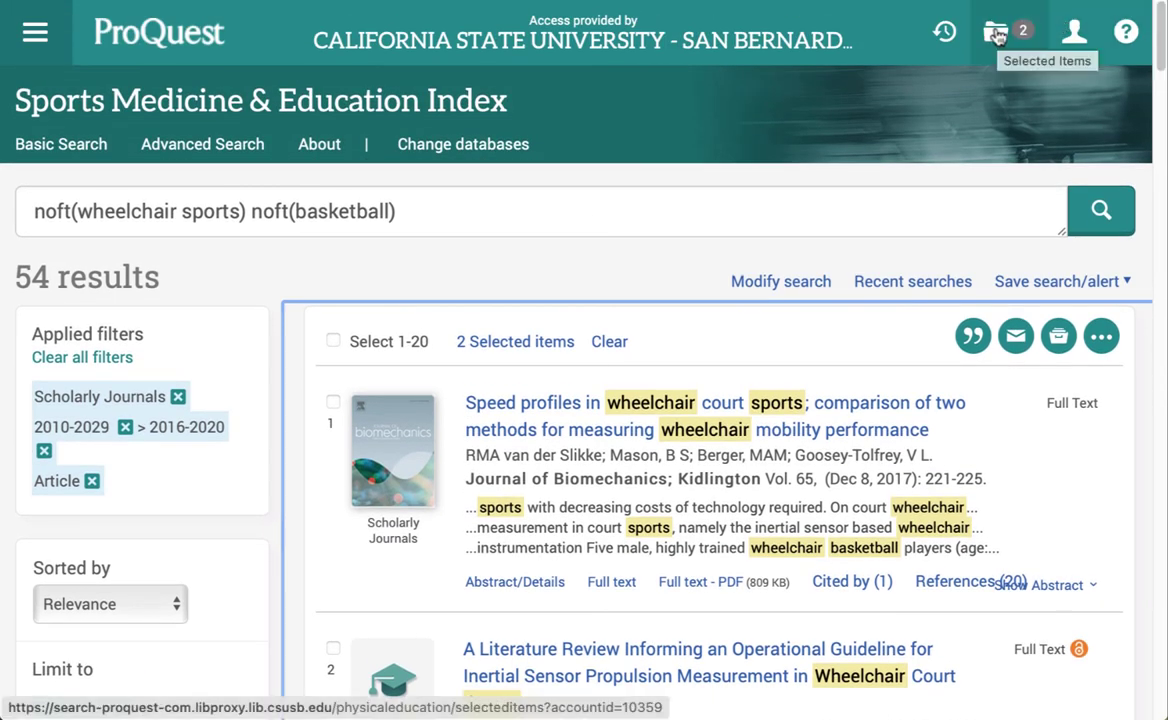
left_click(996, 33)
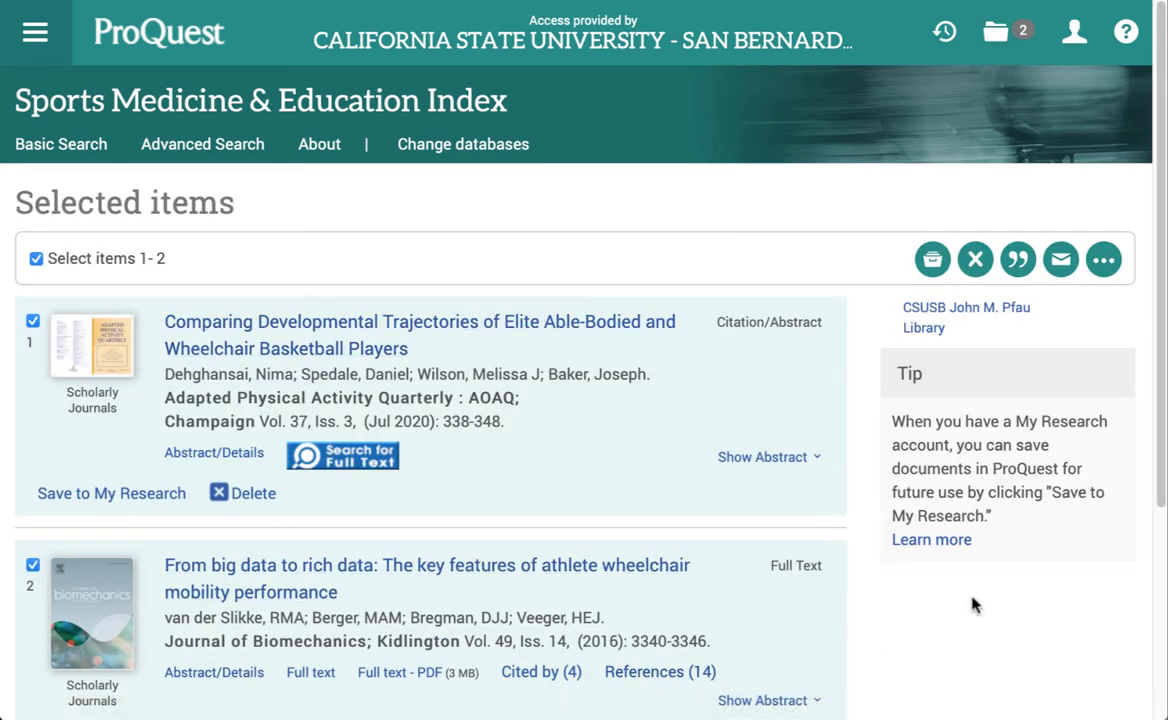
left_click(1018, 260)
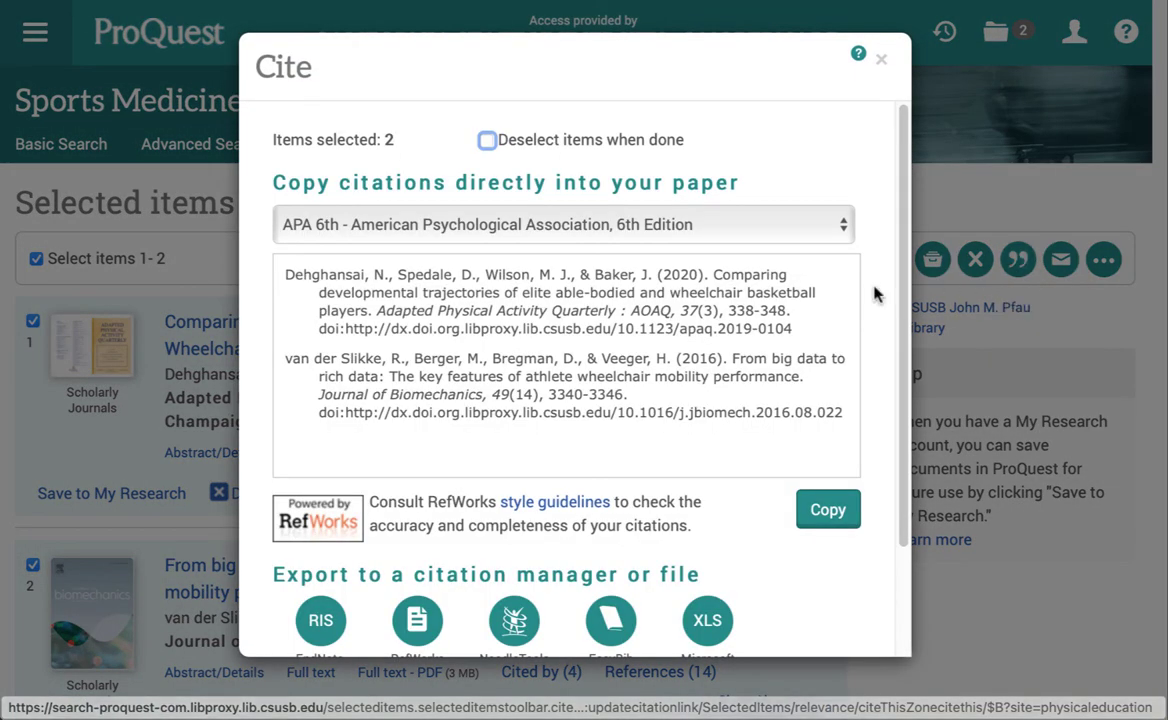
left_click(843, 232)
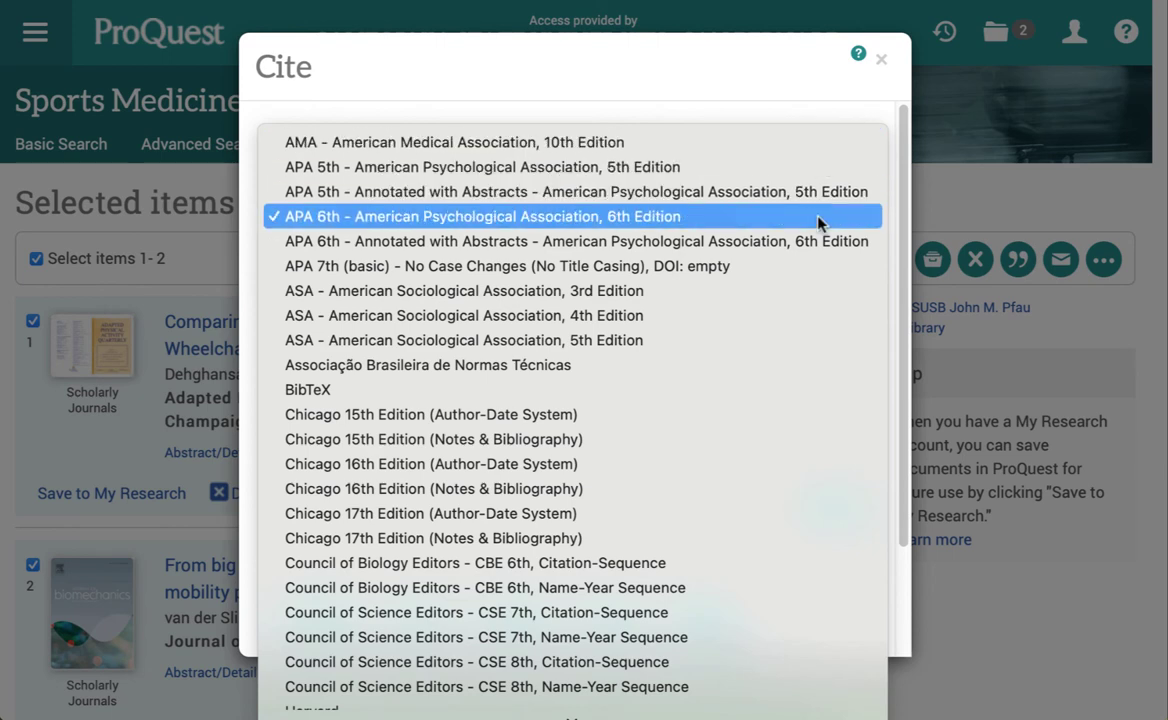
left_click(803, 267)
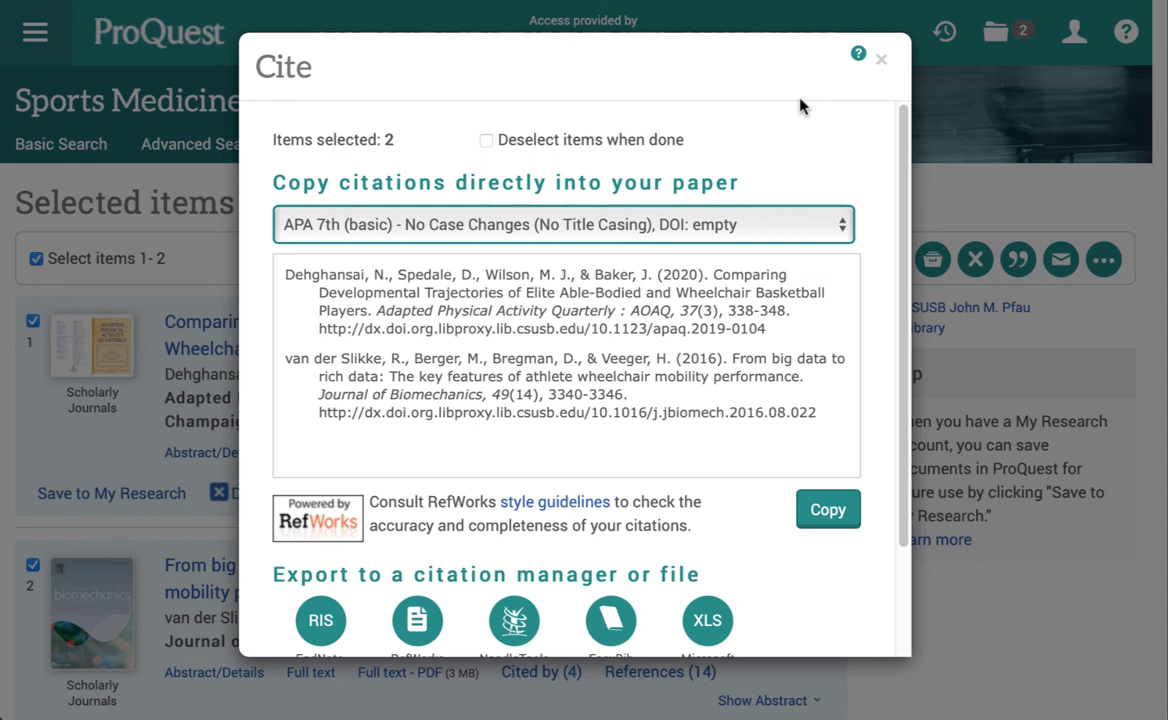
left_click(883, 66)
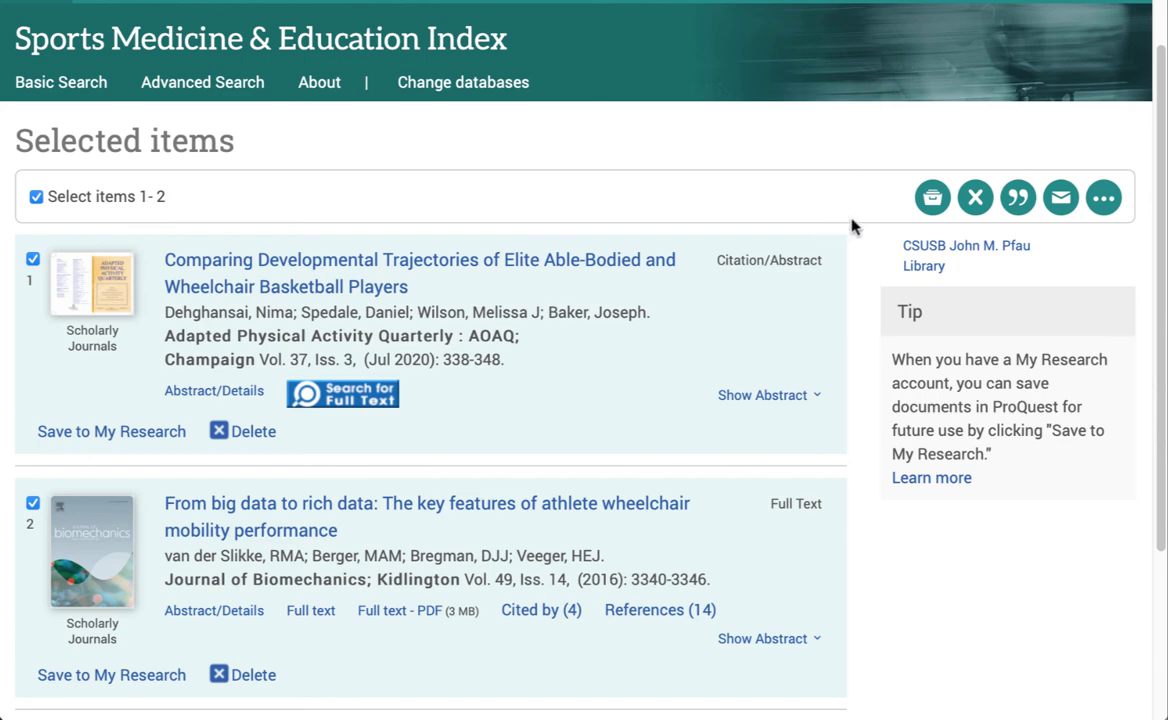
Step: Set up an email of the selected items with bibliographic citations included at the end, and close it without sending
left_click(1063, 199)
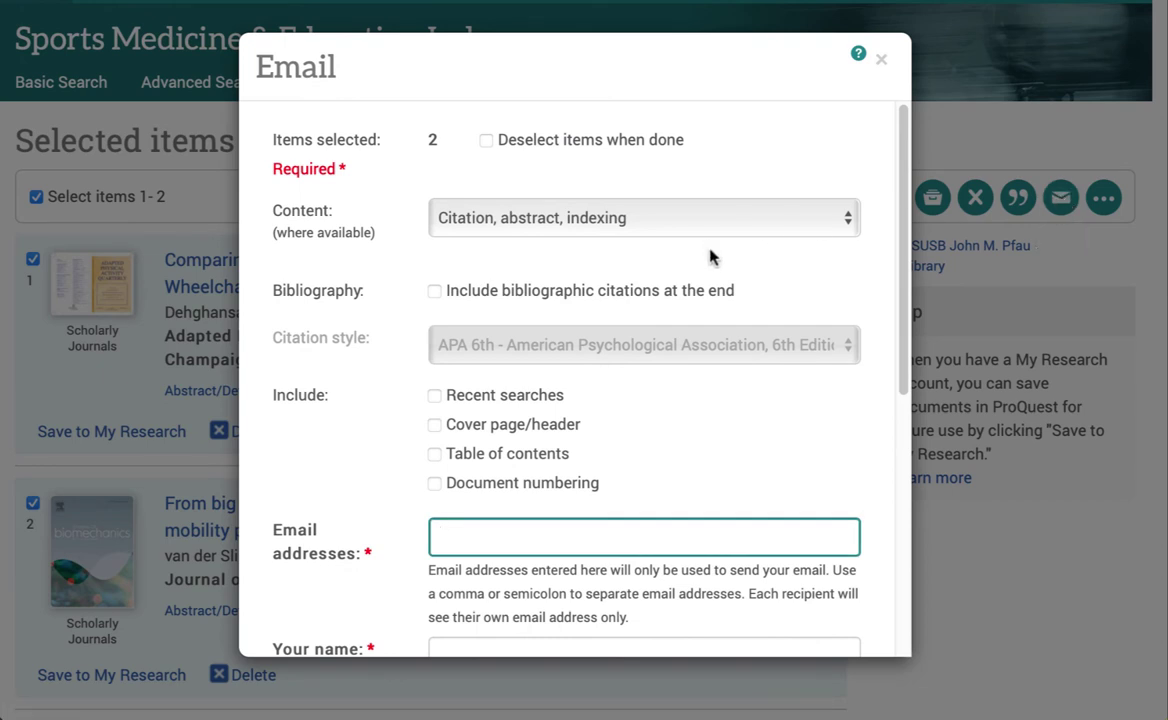
left_click(434, 291)
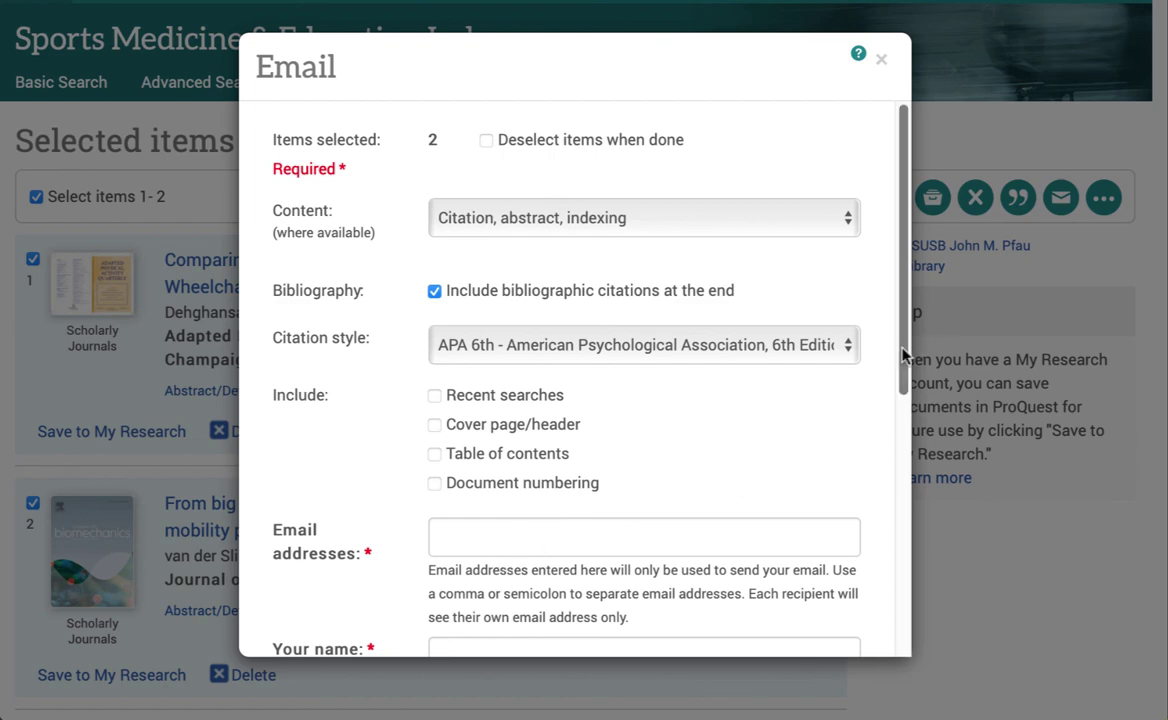
left_click_drag(905, 360, 873, 275)
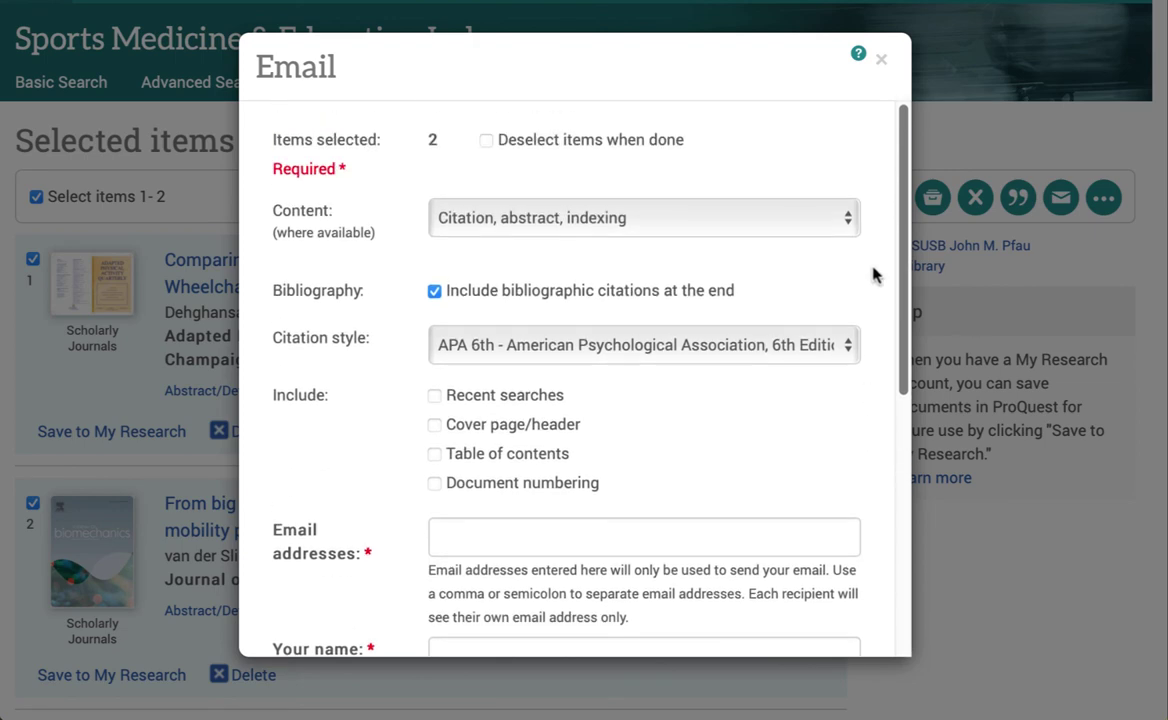
left_click(882, 63)
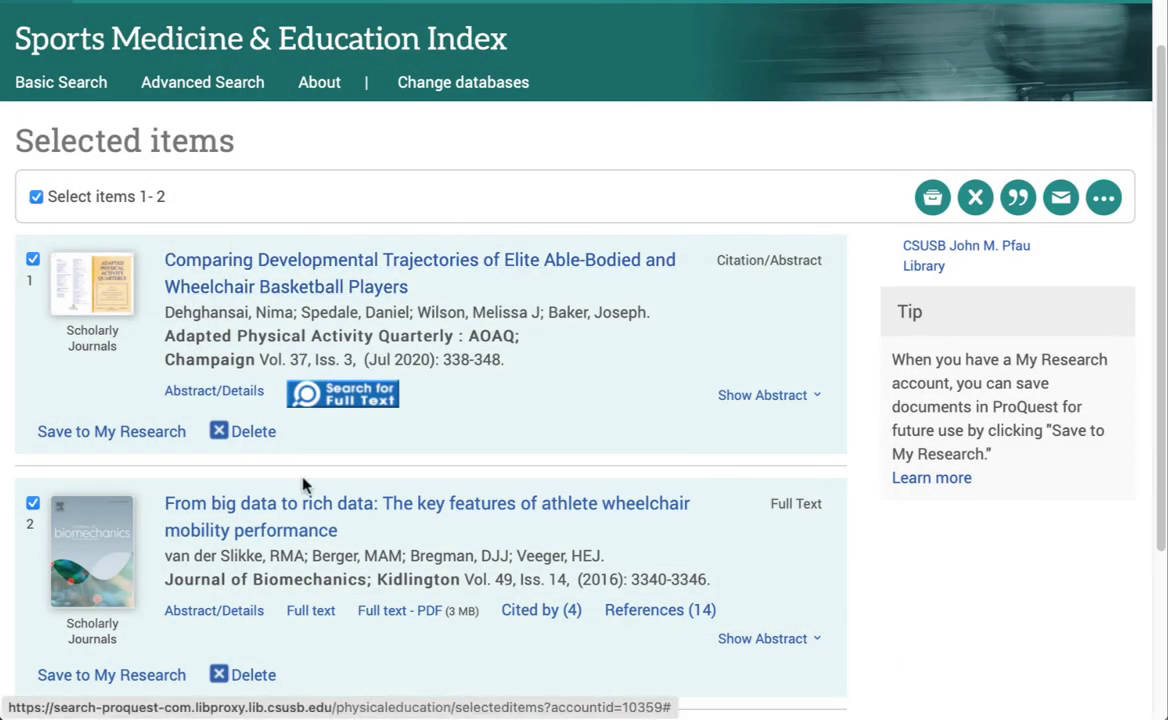